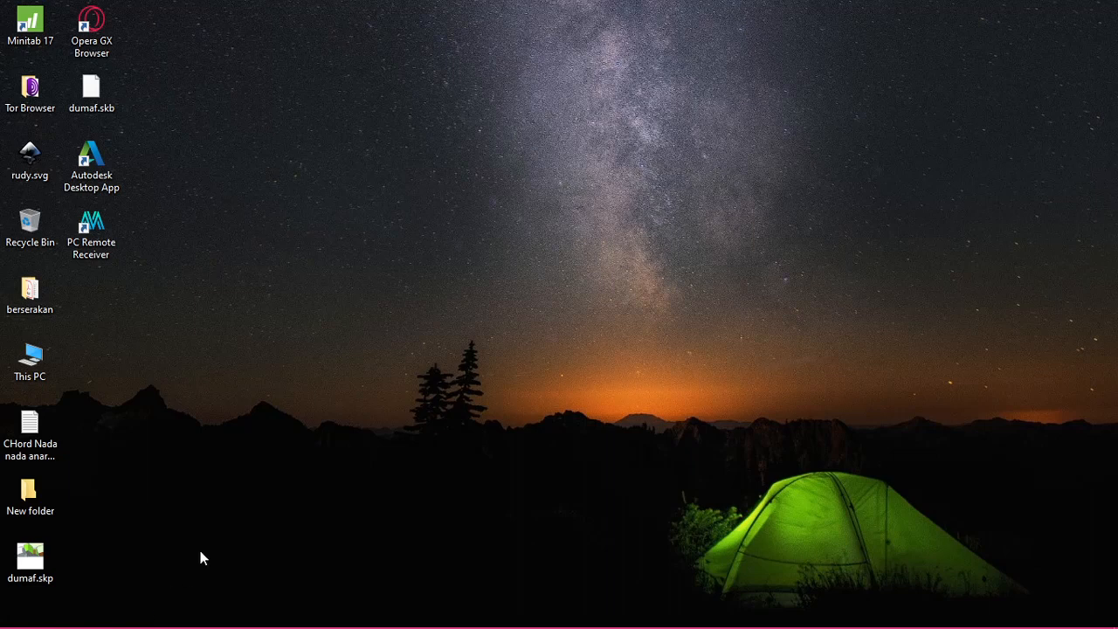
Step: Switch to Autodesk Inventor Professional 2022 and look through the recent documents
mouse_move(141, 625)
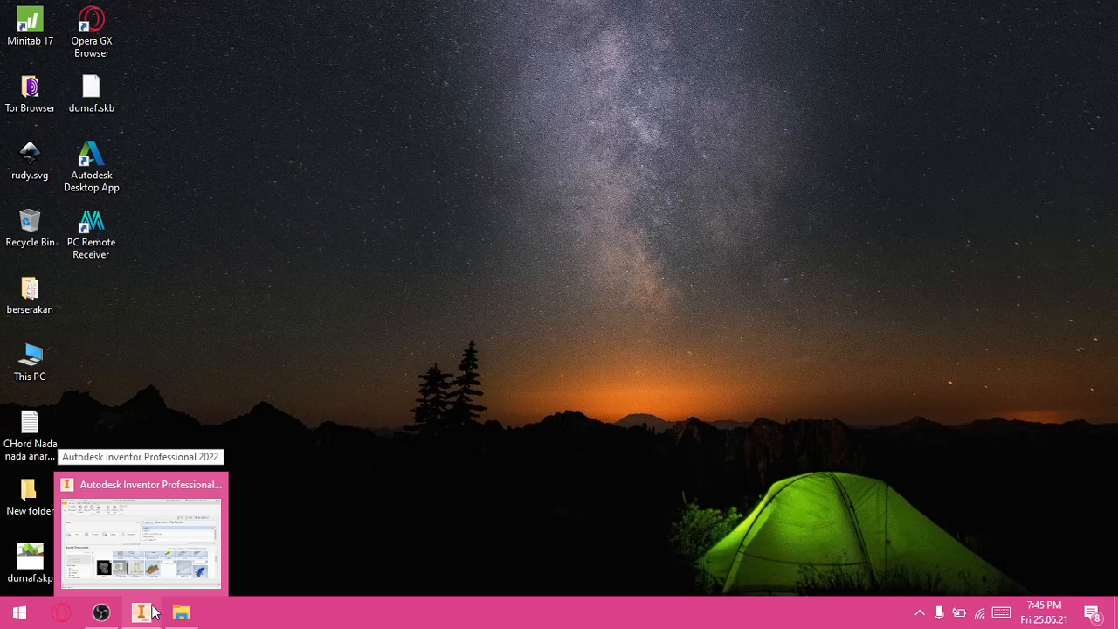
click(160, 559)
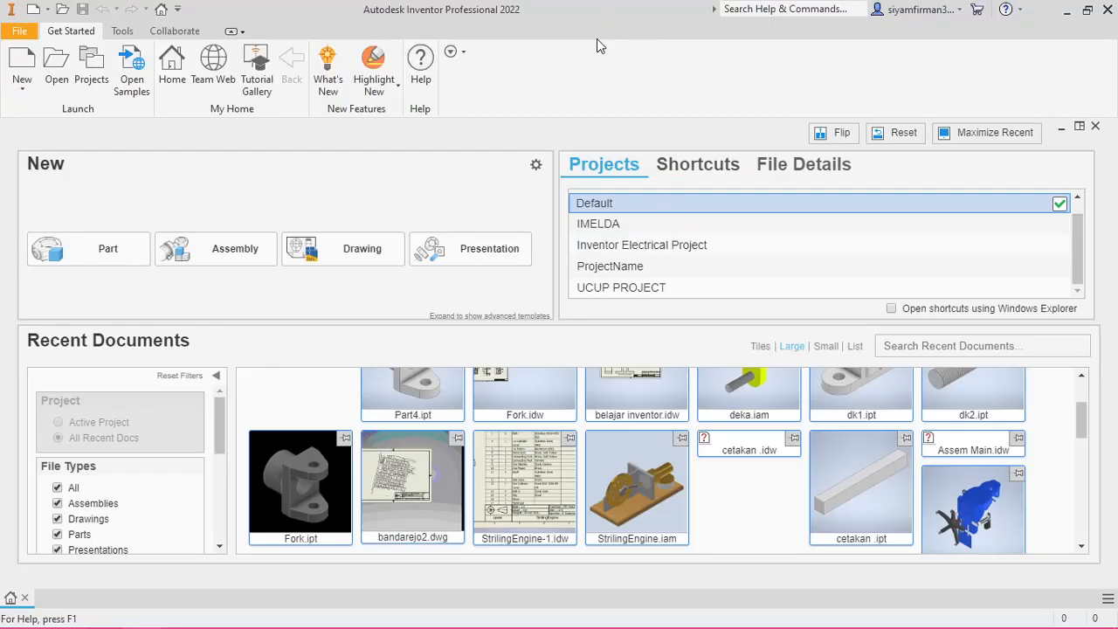
scroll(489, 428, up, 2)
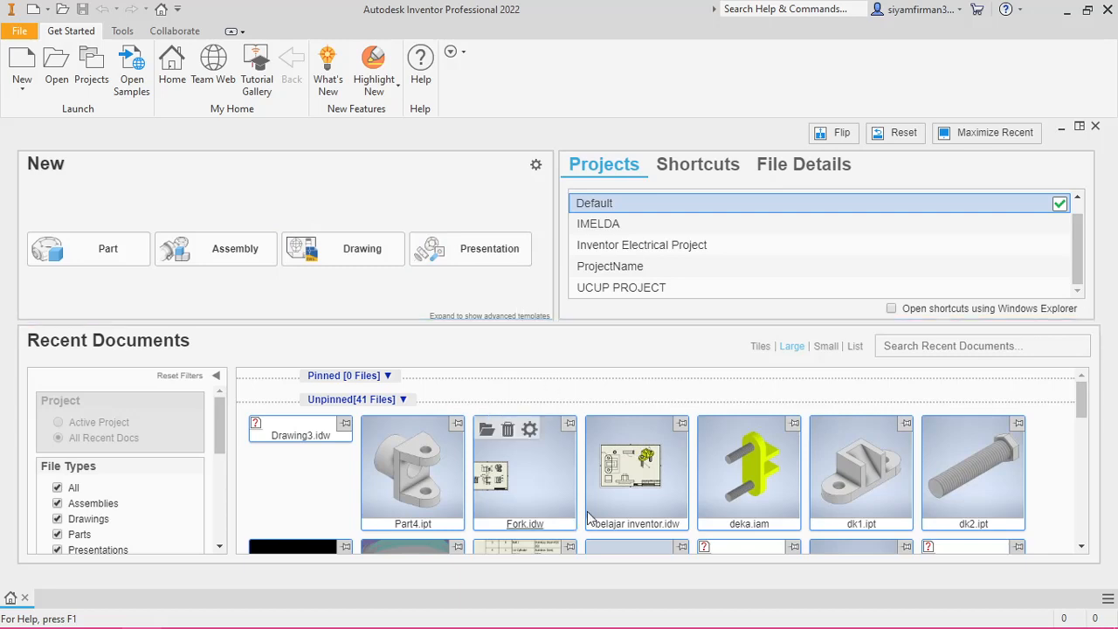
scroll(587, 506, down, 2)
scroll(581, 471, up, 2)
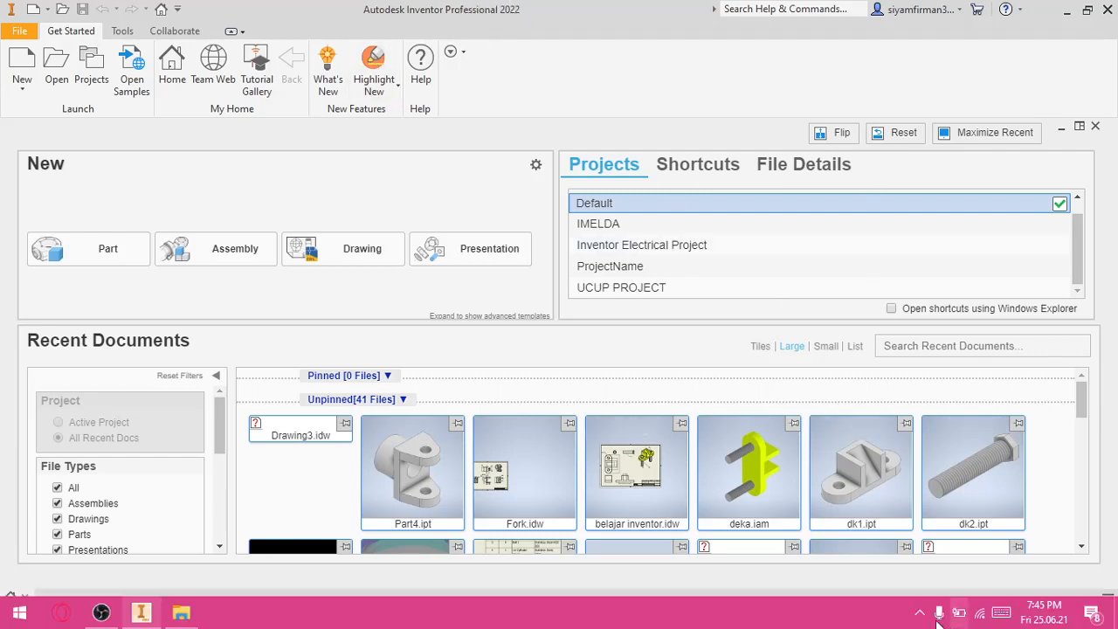
mouse_move(1069, 618)
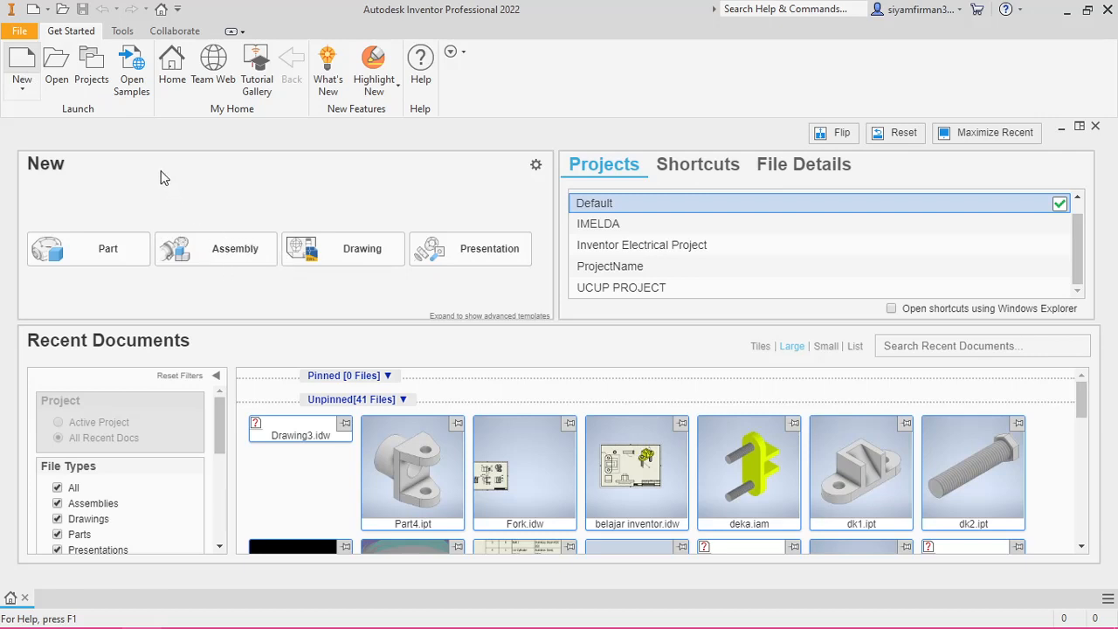
Step: Start a new file and examine the templates in the English, Metric, Mold Design and OldTemplates folders
click(22, 62)
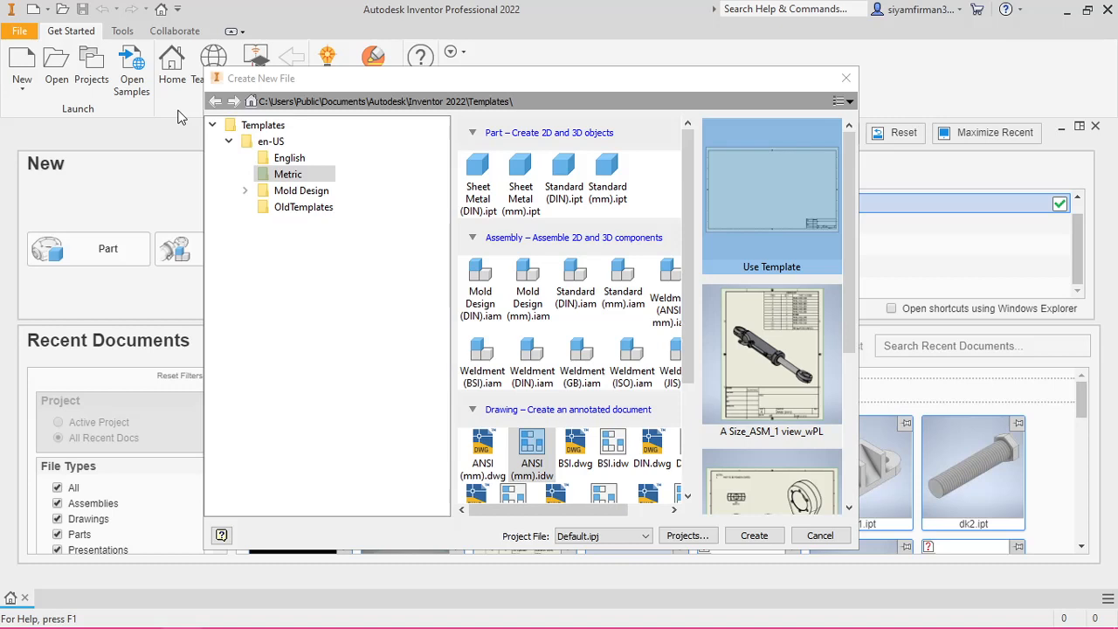
click(267, 126)
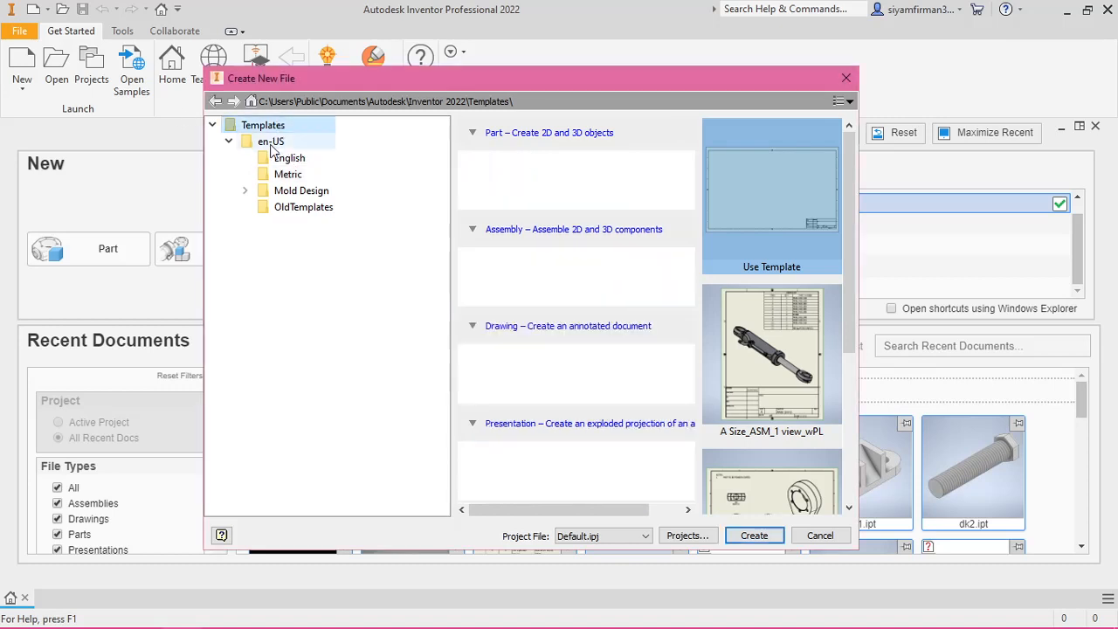
click(271, 143)
click(285, 157)
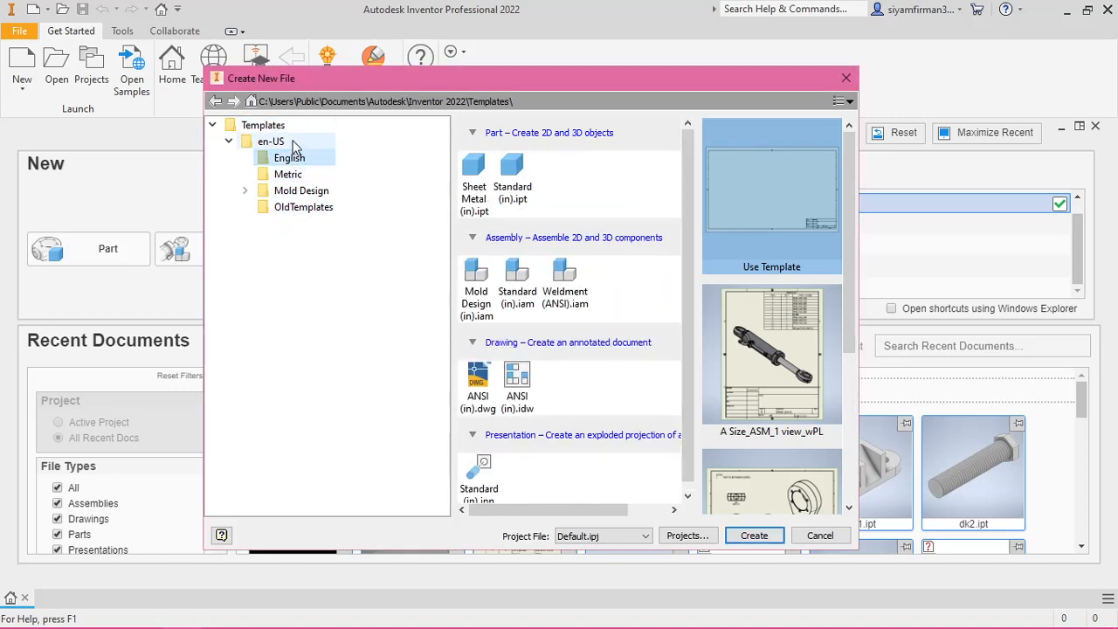
click(269, 142)
click(262, 125)
click(286, 157)
click(288, 172)
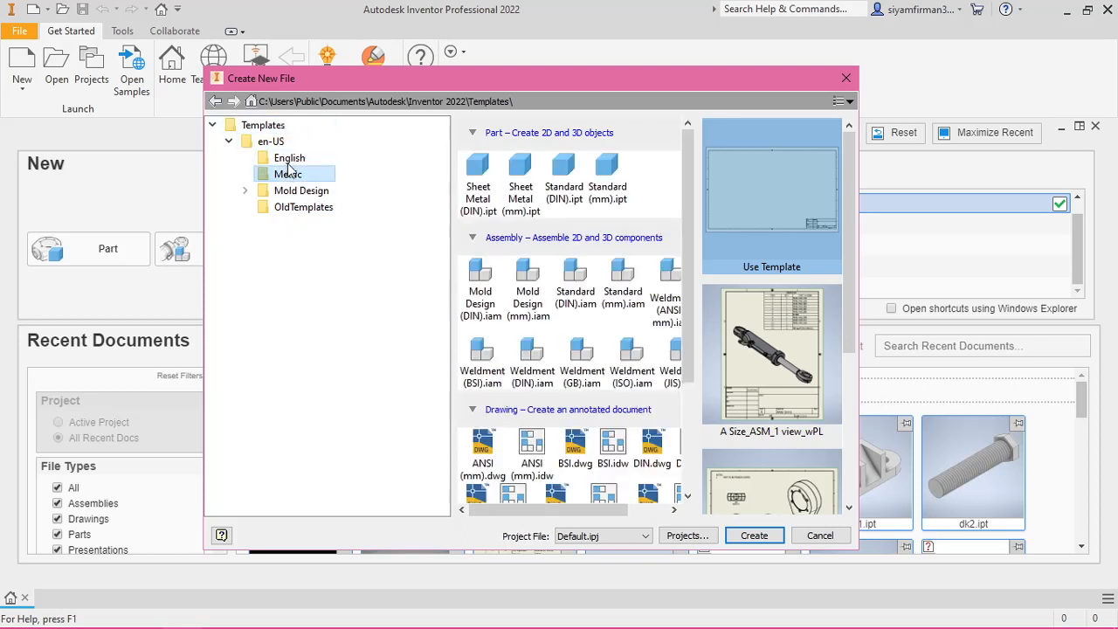
click(289, 158)
click(288, 174)
click(297, 191)
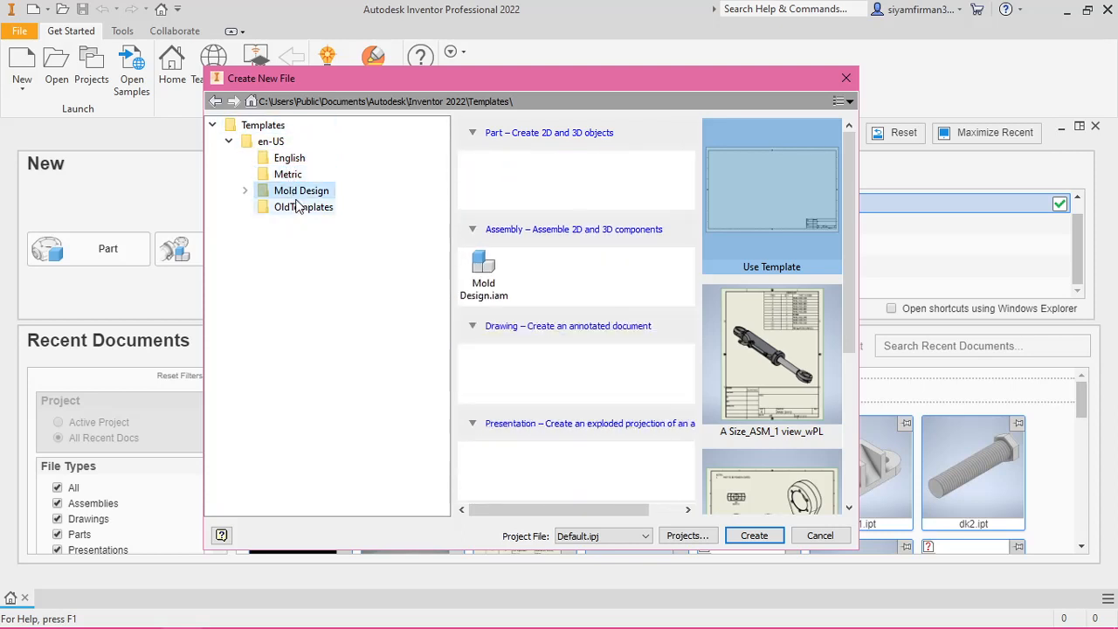
click(297, 207)
click(294, 190)
click(305, 171)
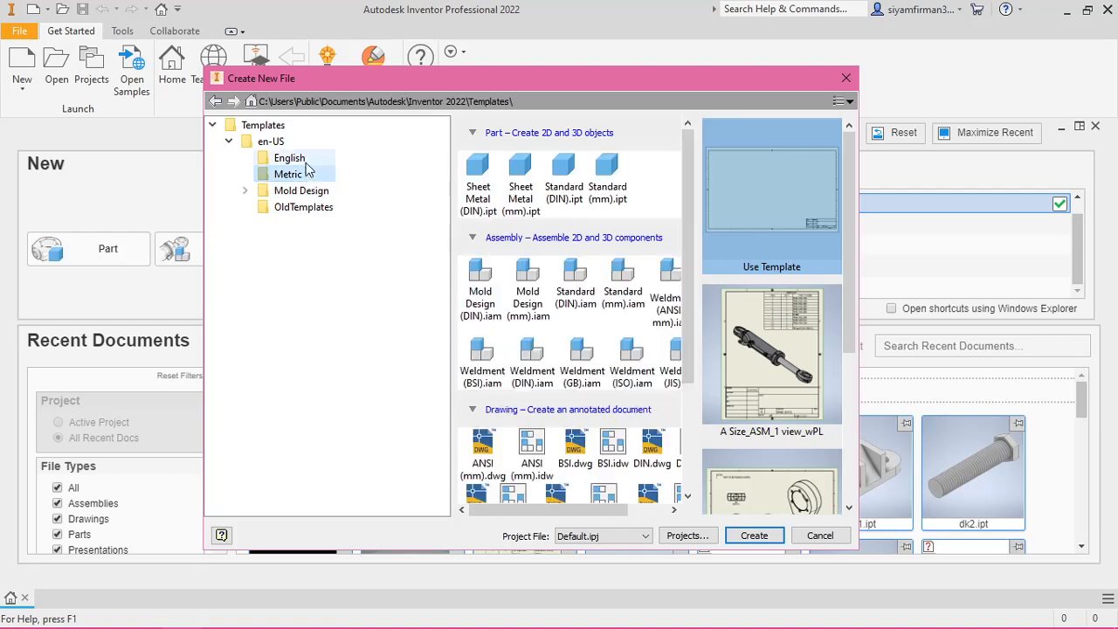
click(290, 158)
click(270, 142)
click(253, 125)
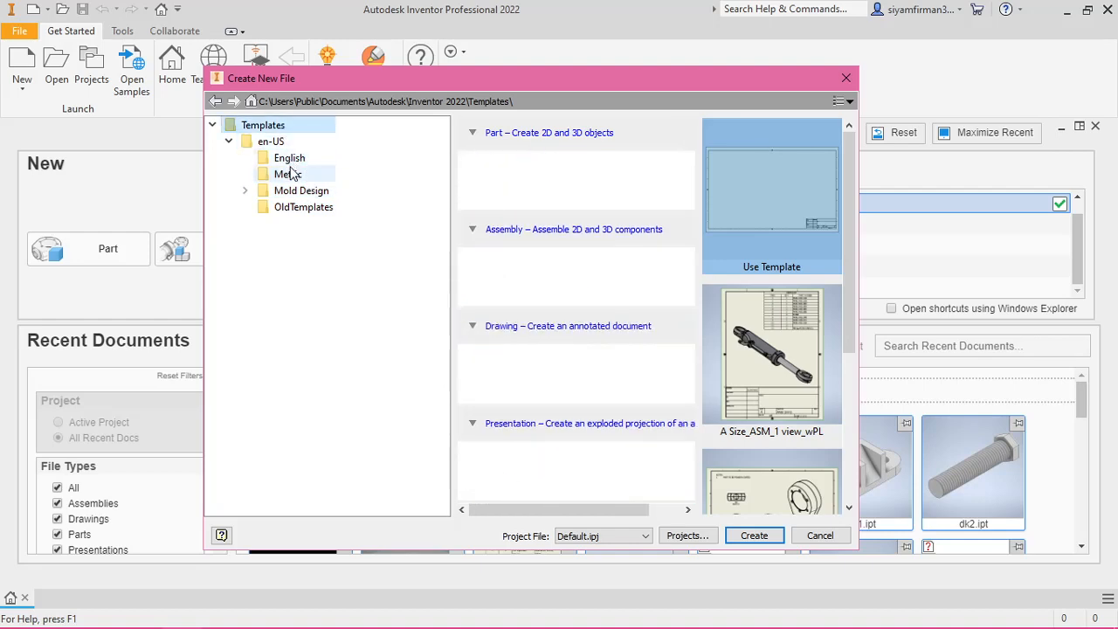
click(291, 173)
click(289, 159)
click(288, 173)
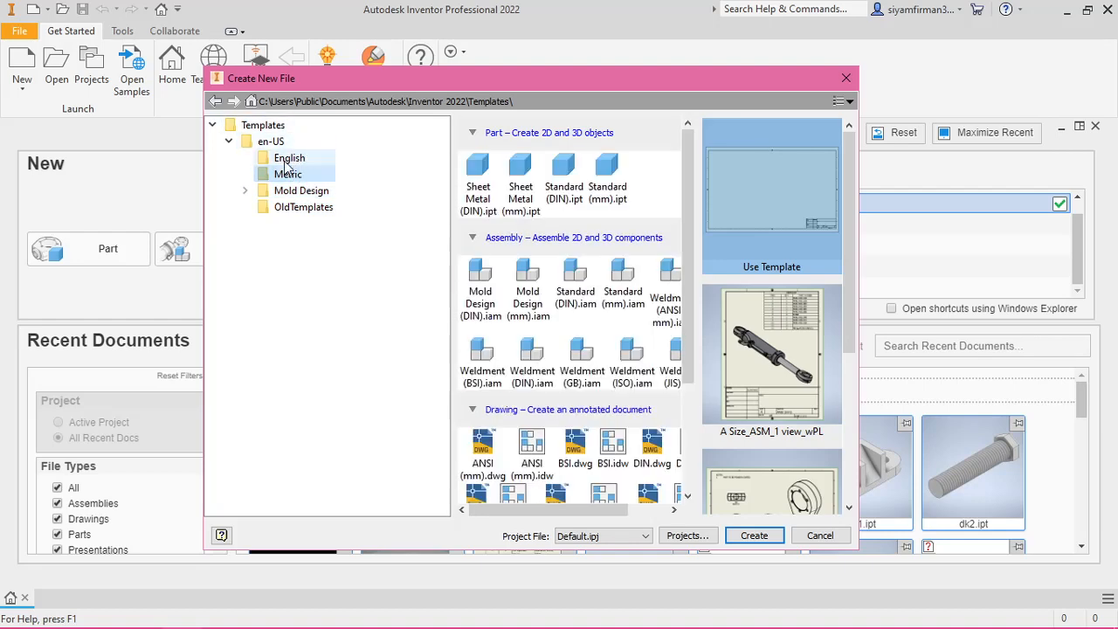
click(285, 192)
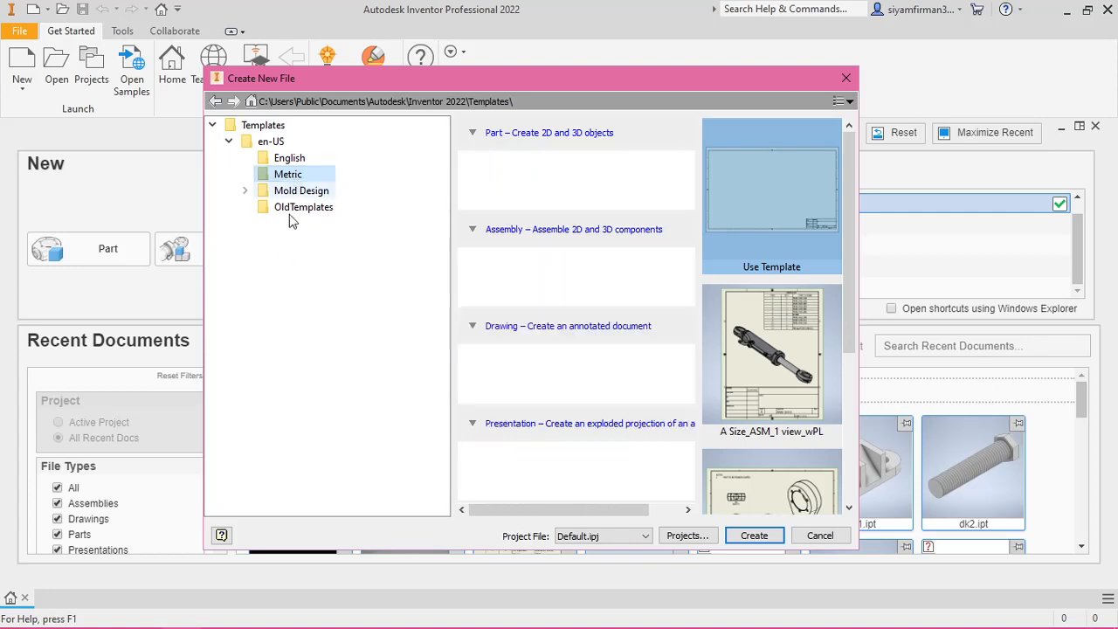
click(301, 208)
click(310, 192)
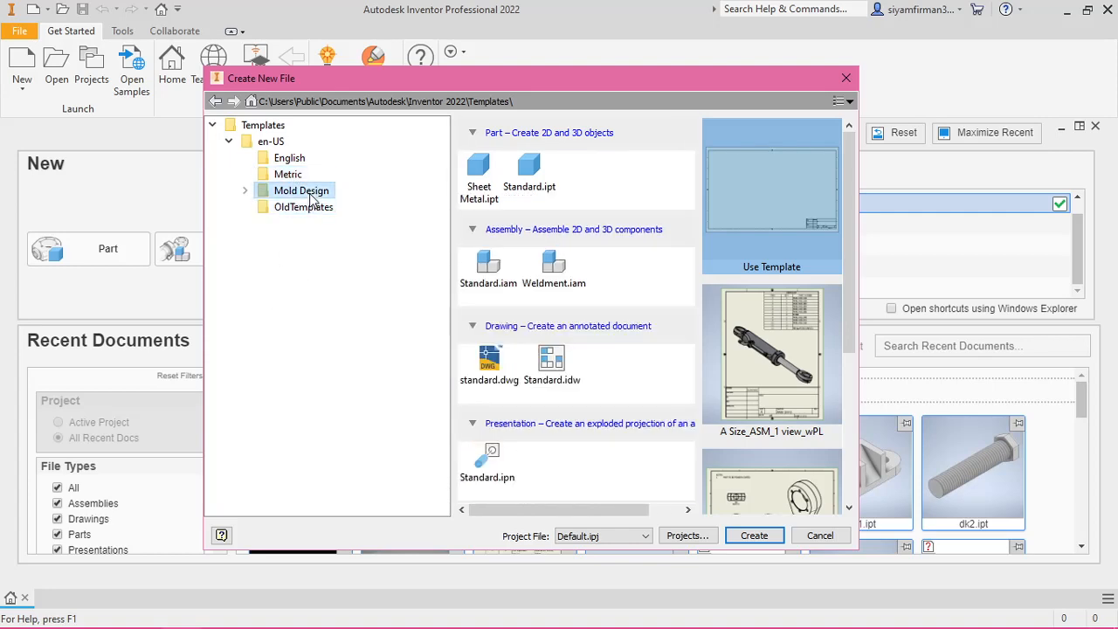
click(291, 174)
click(295, 158)
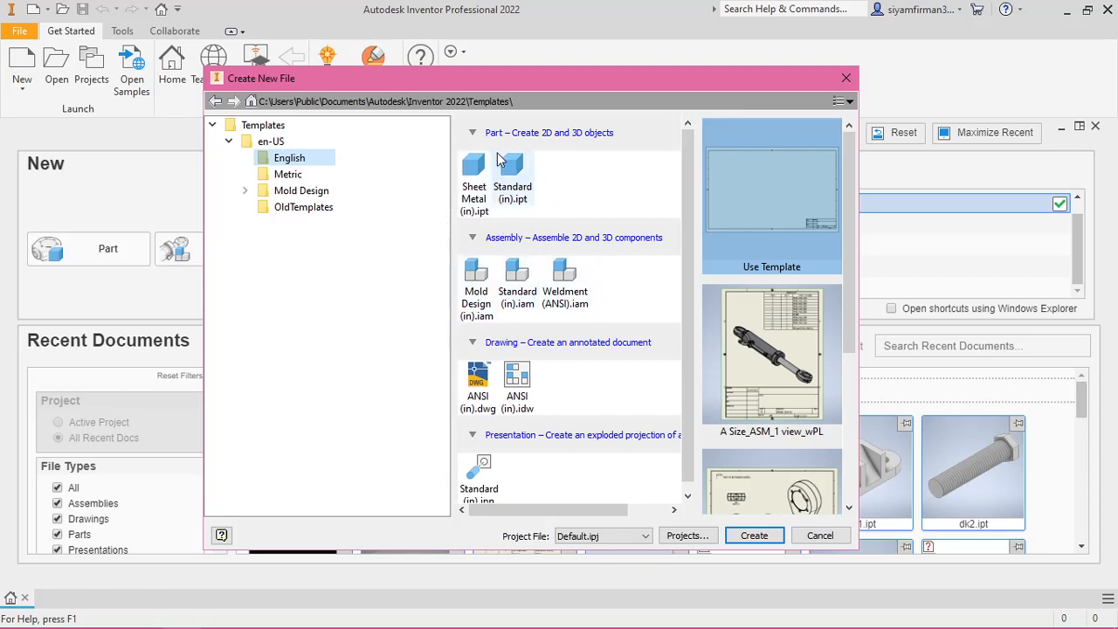
Step: Examine the metric part, assembly, drawing and presentation templates, including Standard (mm).iam, BSI.idw and Standard (mm).ipn
click(310, 177)
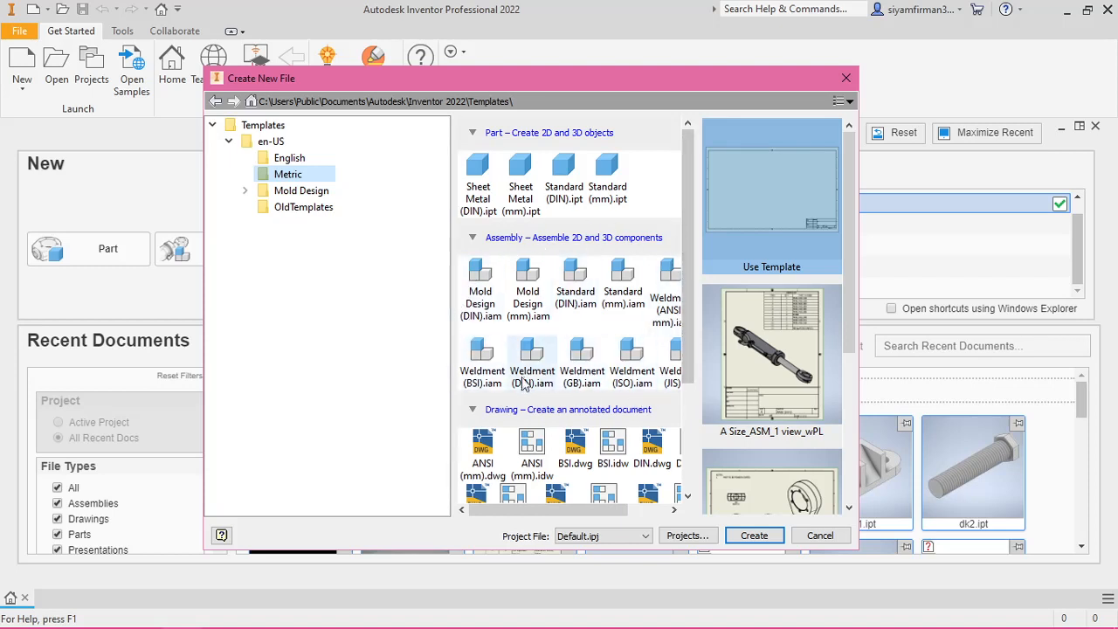
scroll(512, 393, down, 1)
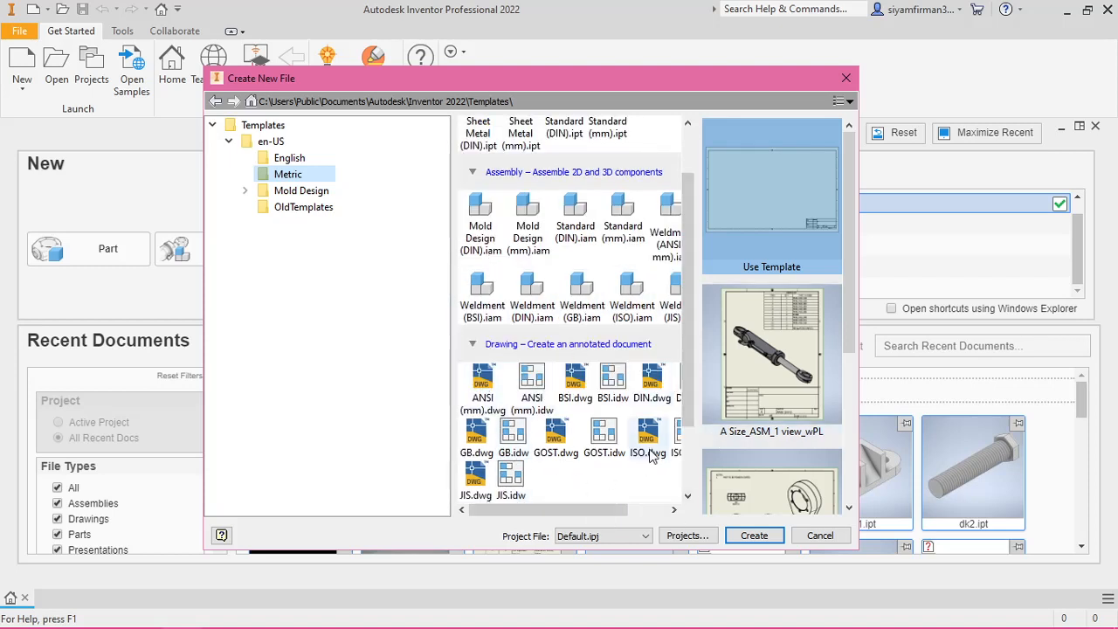
scroll(563, 231, up, 1)
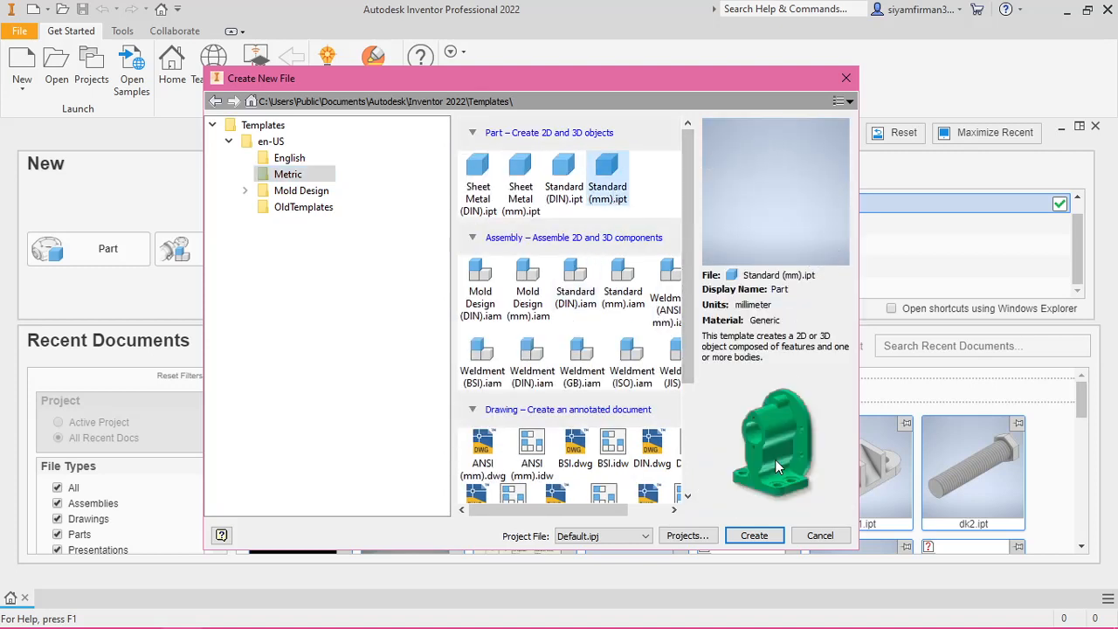
click(623, 279)
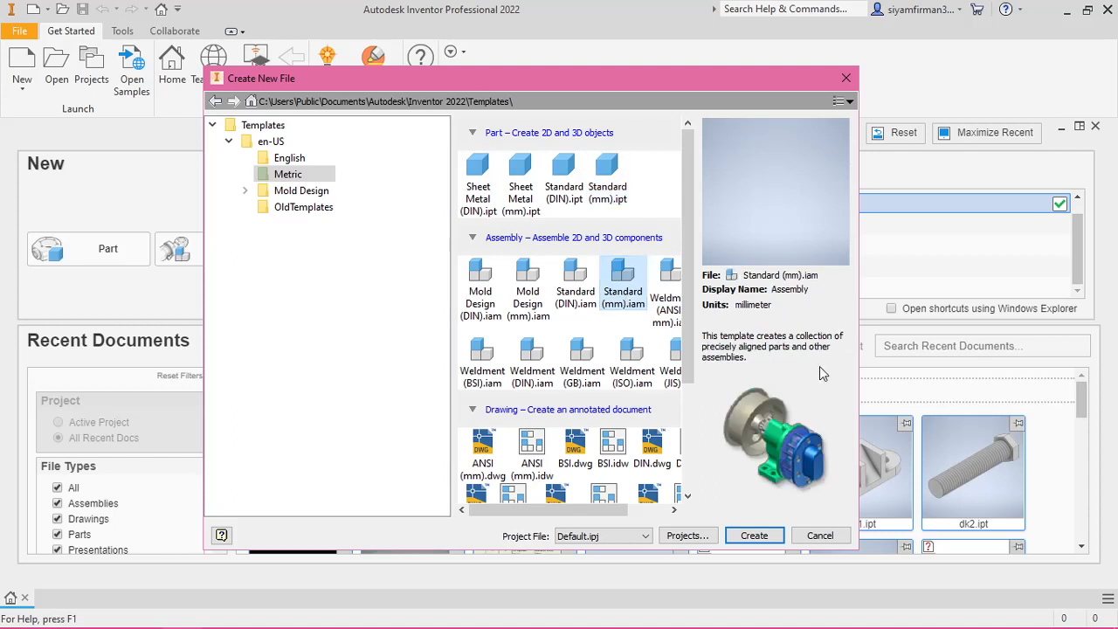
click(612, 183)
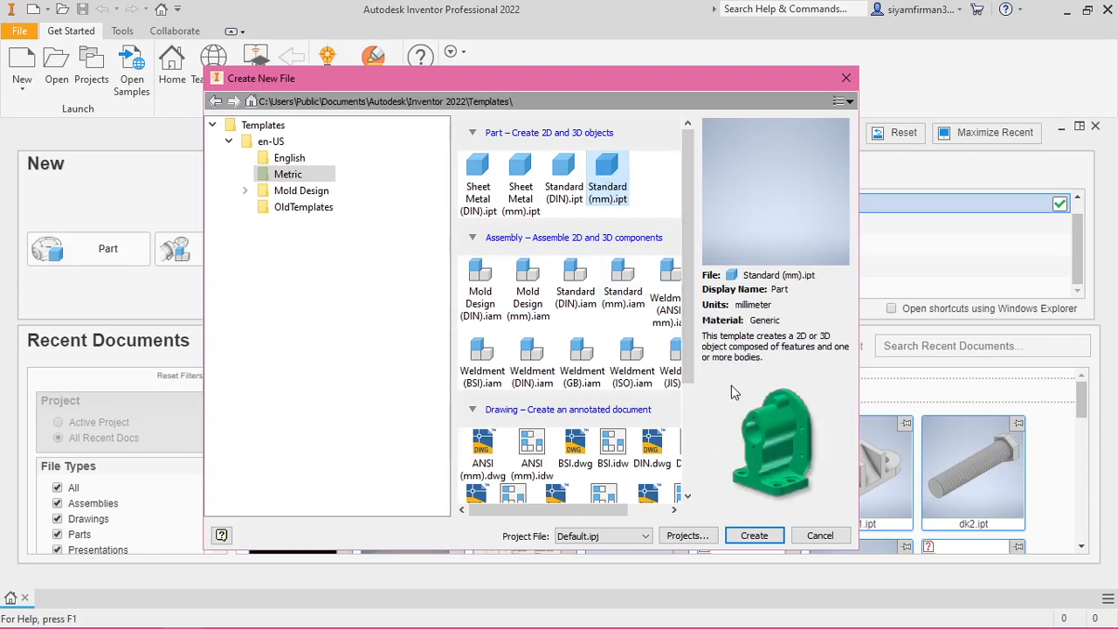
click(623, 281)
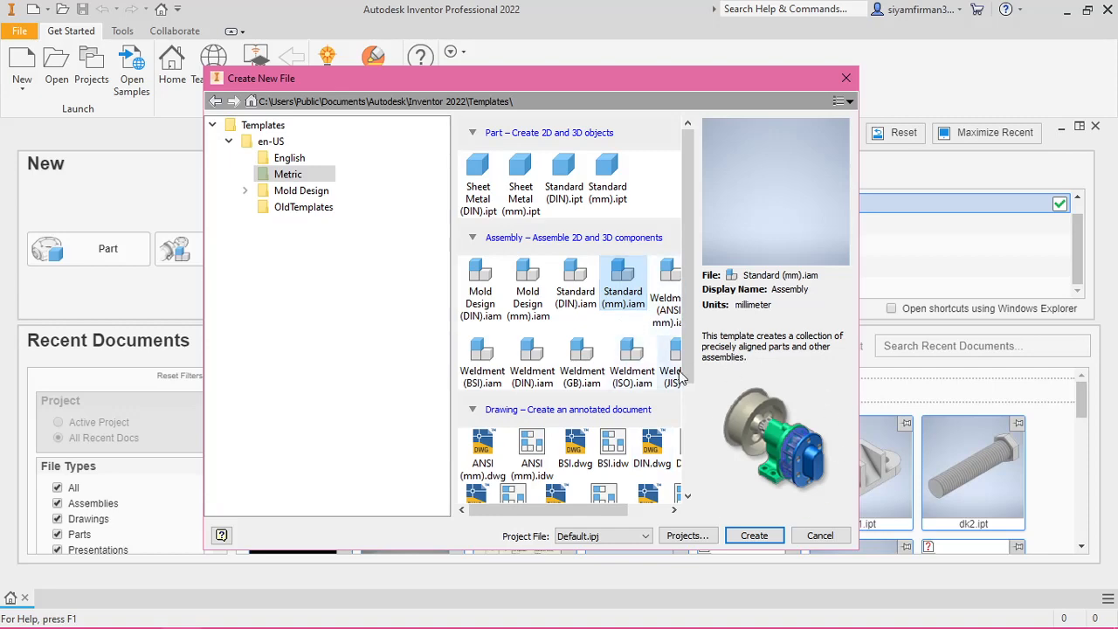
scroll(621, 345, down, 3)
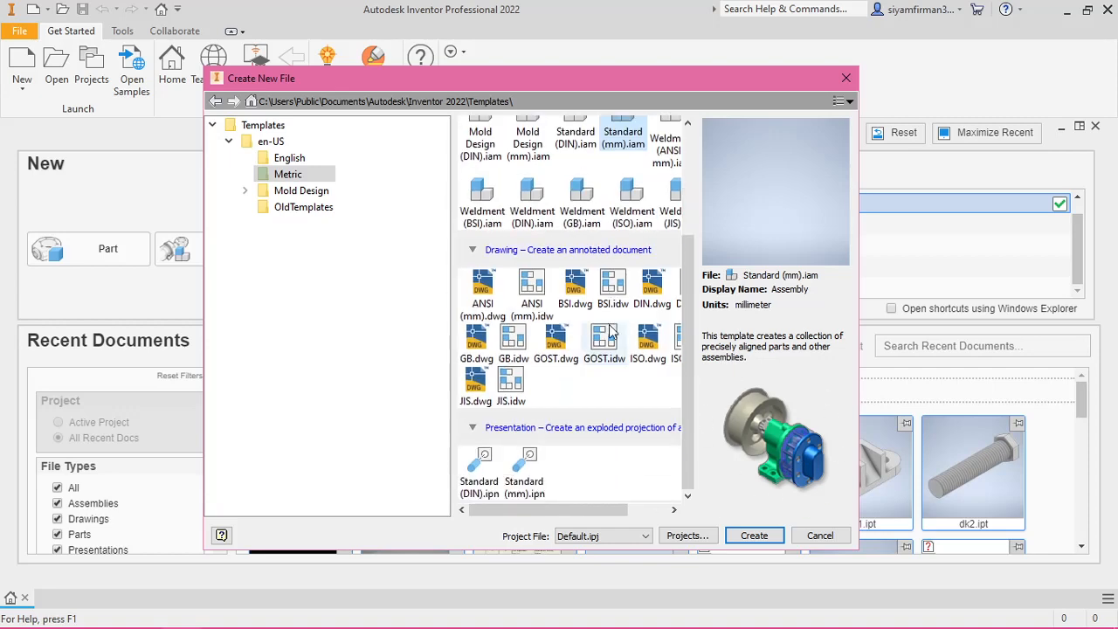
click(613, 289)
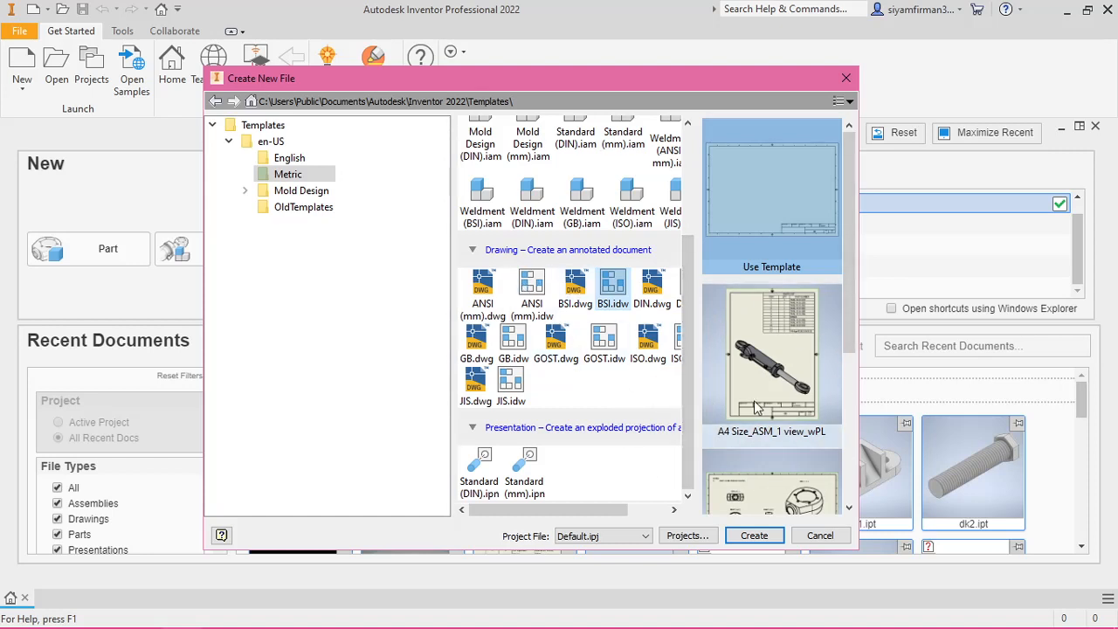
click(524, 476)
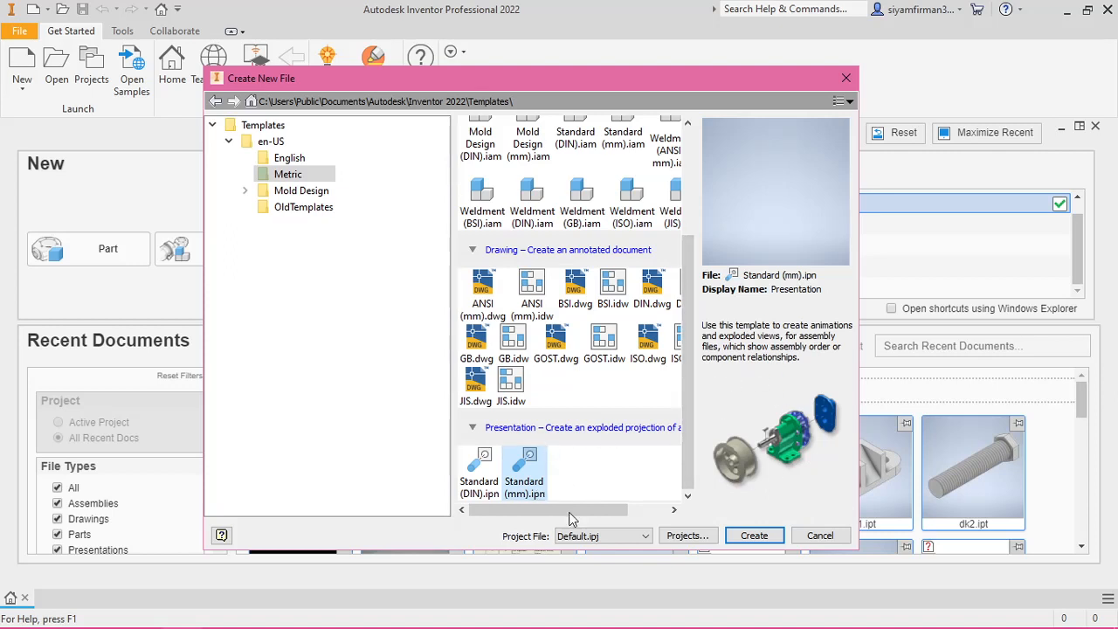
Step: Create a new part from the metric Standard (mm).ipt template
scroll(580, 474, up, 5)
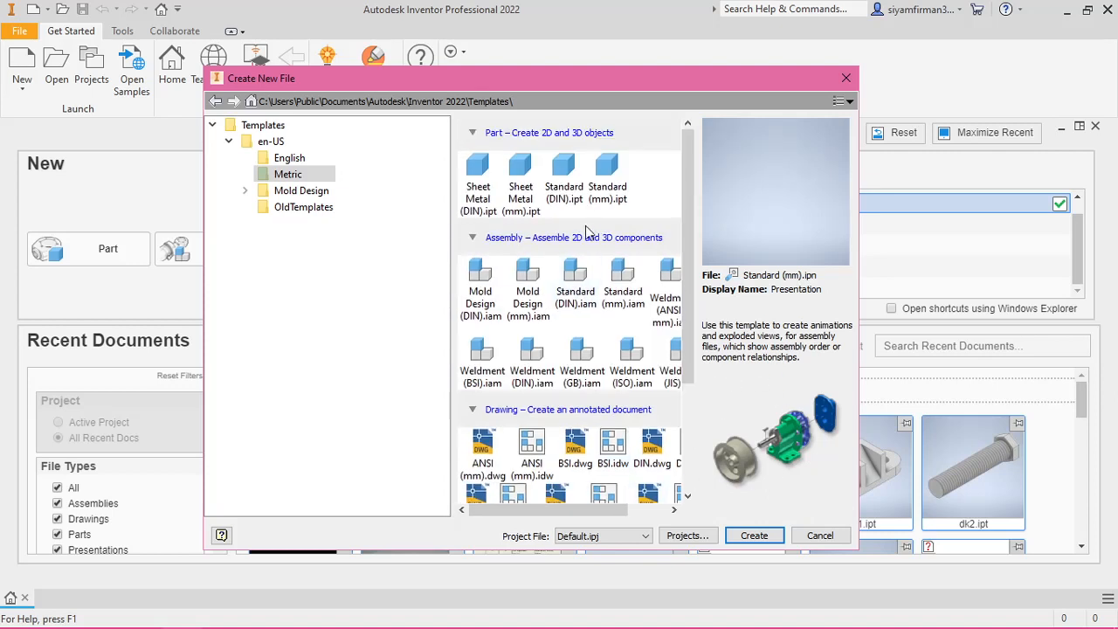
click(625, 181)
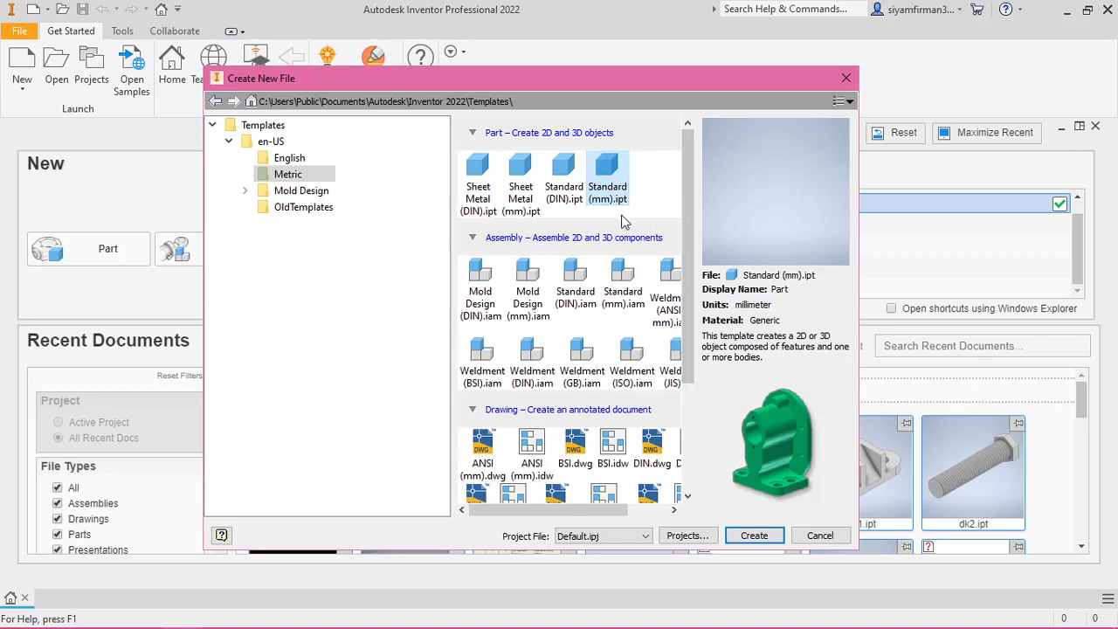
click(752, 539)
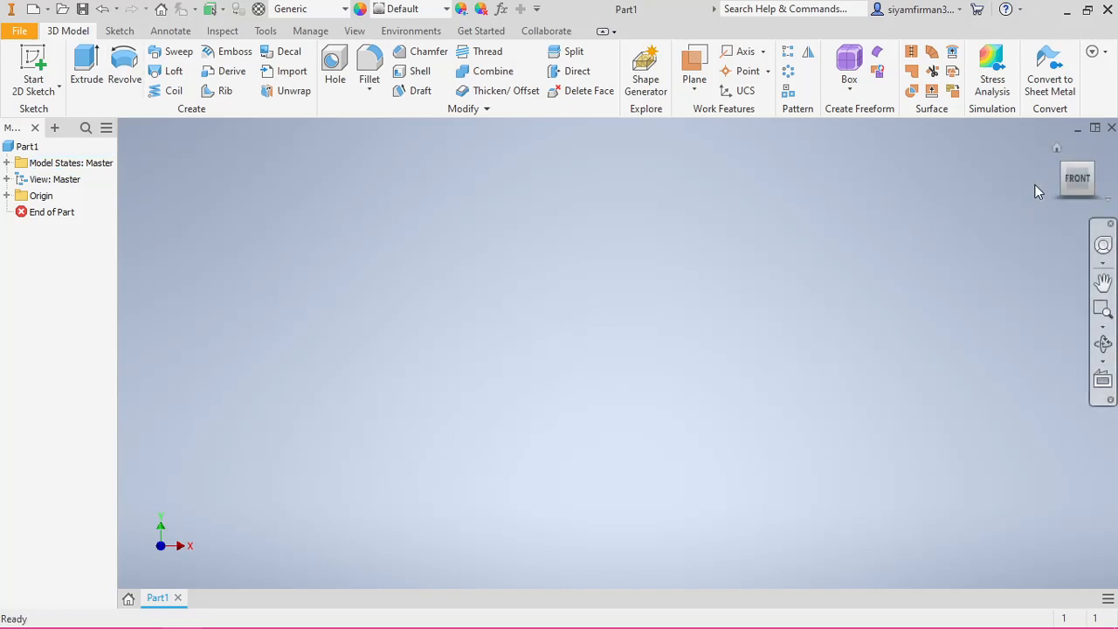
click(1092, 165)
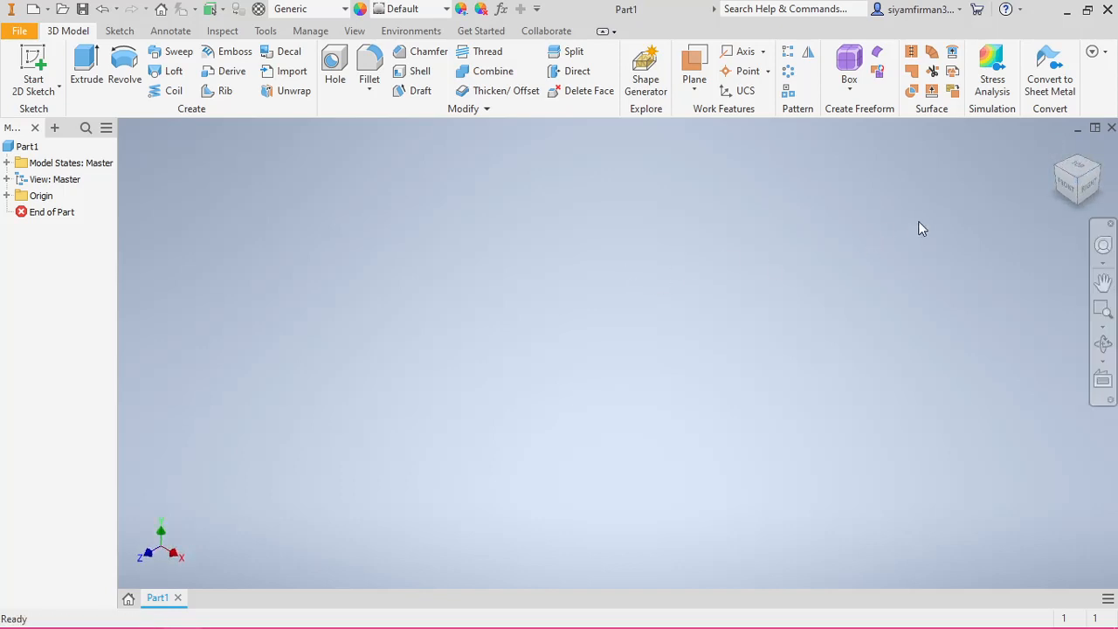
click(1067, 186)
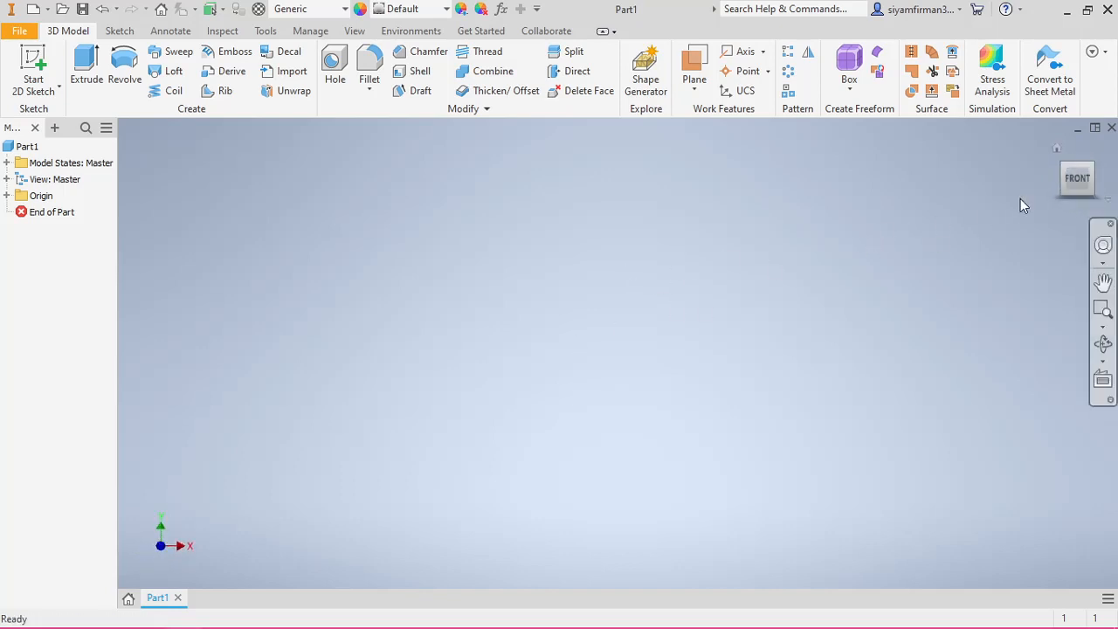
click(1062, 164)
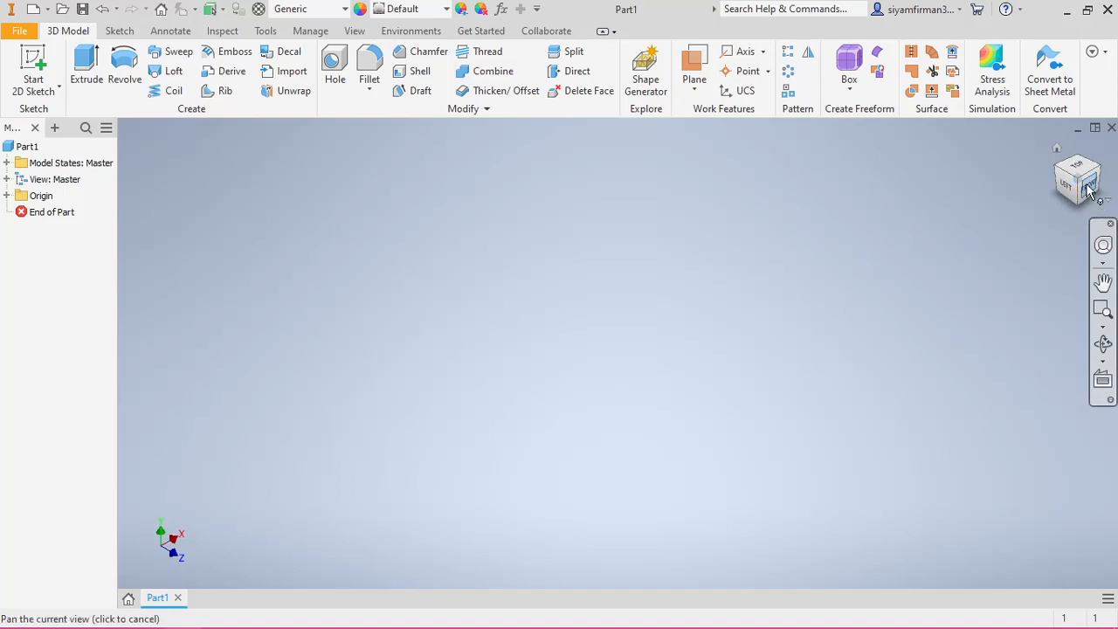
click(1088, 190)
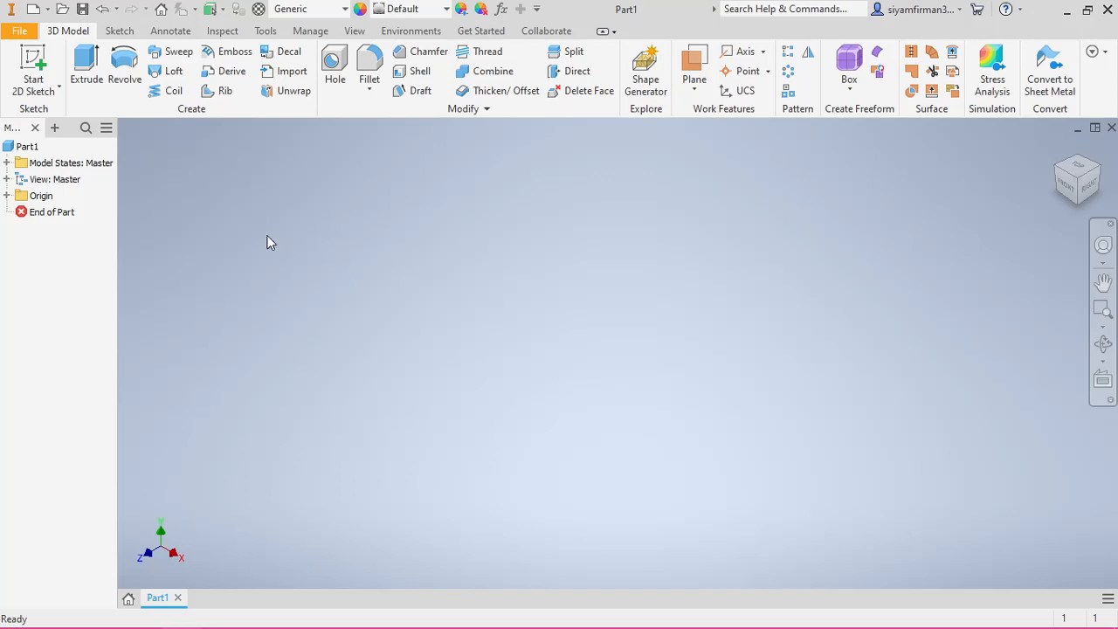
Step: Start a 2D sketch on the horizontal XZ plane of the new part
click(41, 67)
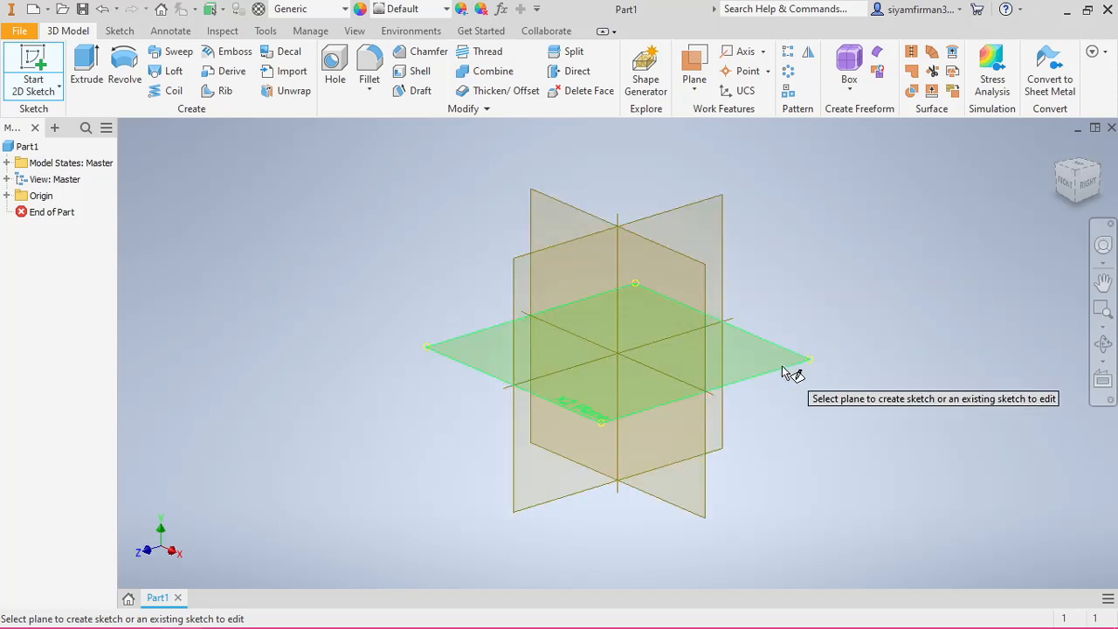
click(449, 356)
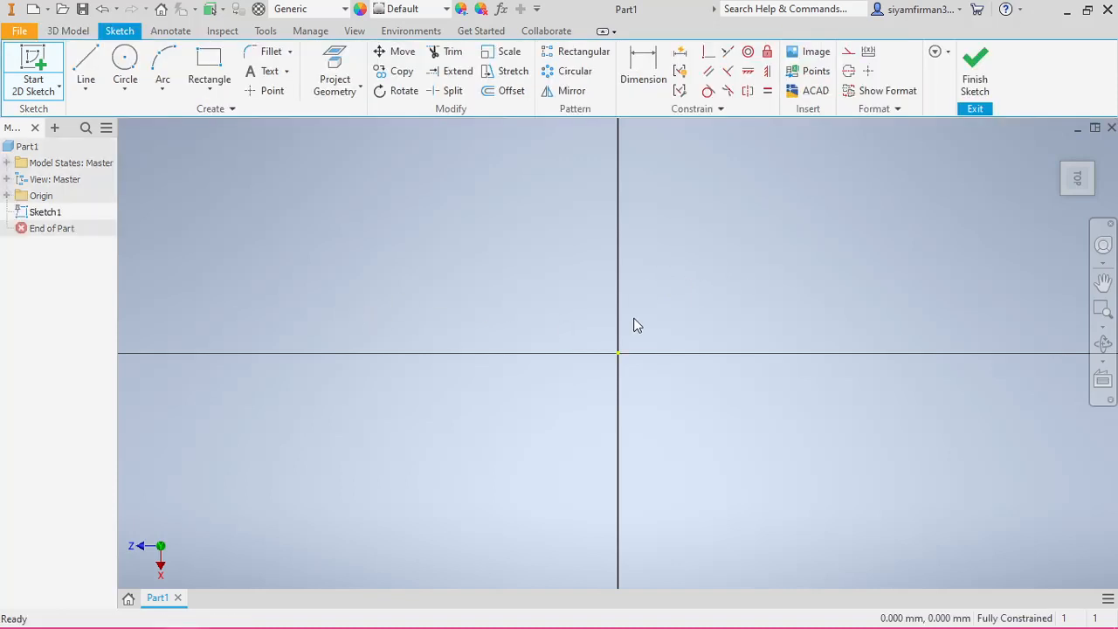
middle_drag(807, 233, 449, 348)
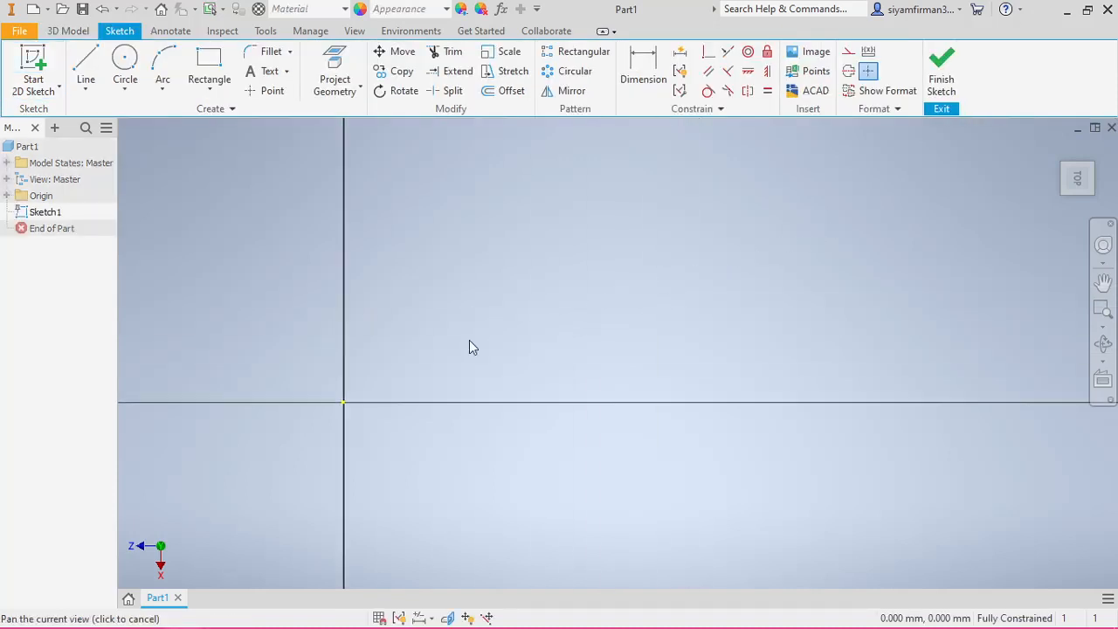
Step: Examine the available variants of the Line, Circle, Arc and Rectangle sketch tools
scroll(542, 296, up, 5)
middle_drag(665, 248, 571, 375)
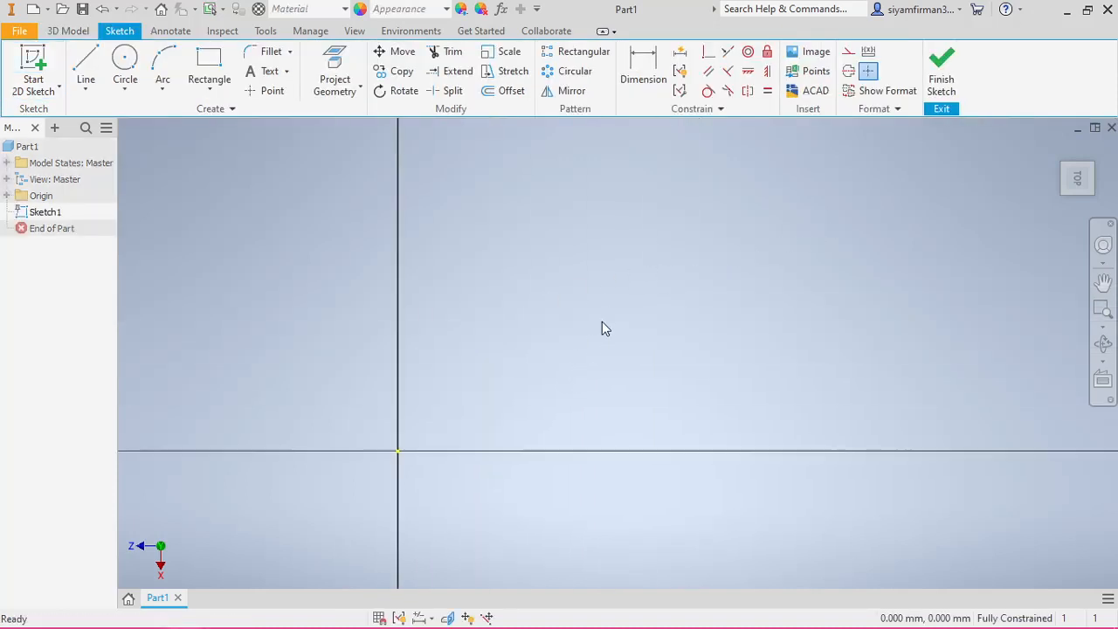
scroll(603, 318, up, 5)
middle_drag(606, 316, 382, 420)
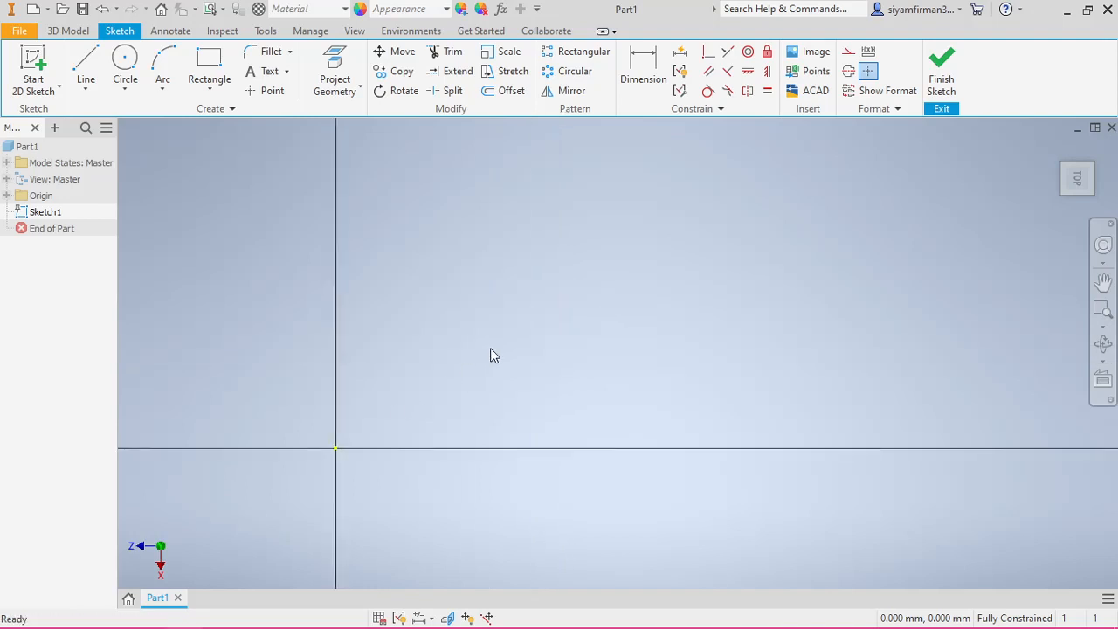
click(99, 84)
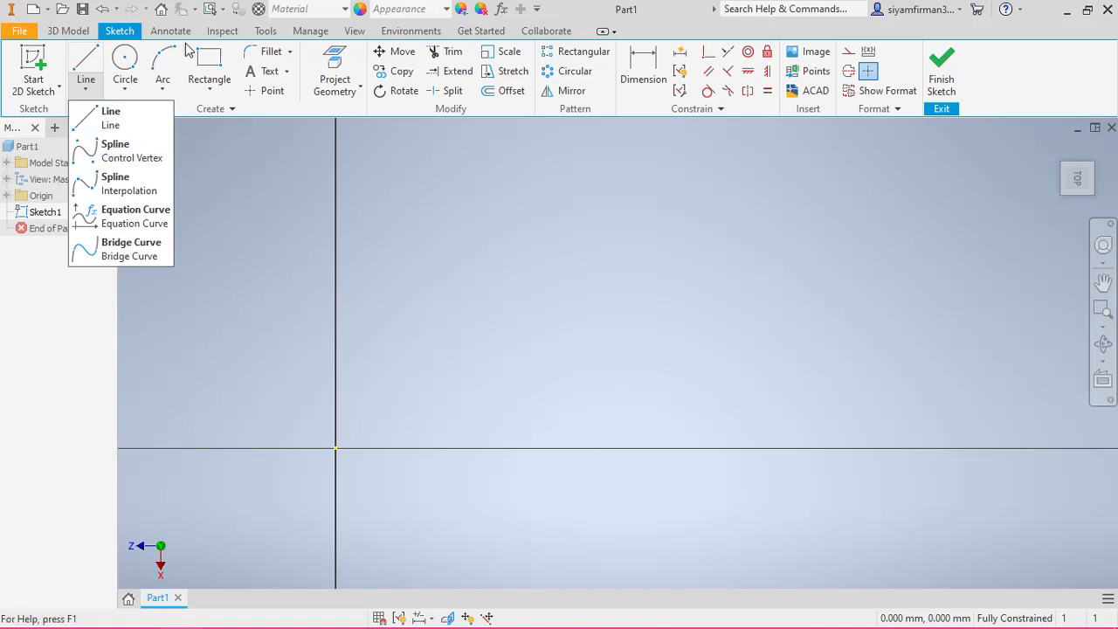
click(124, 87)
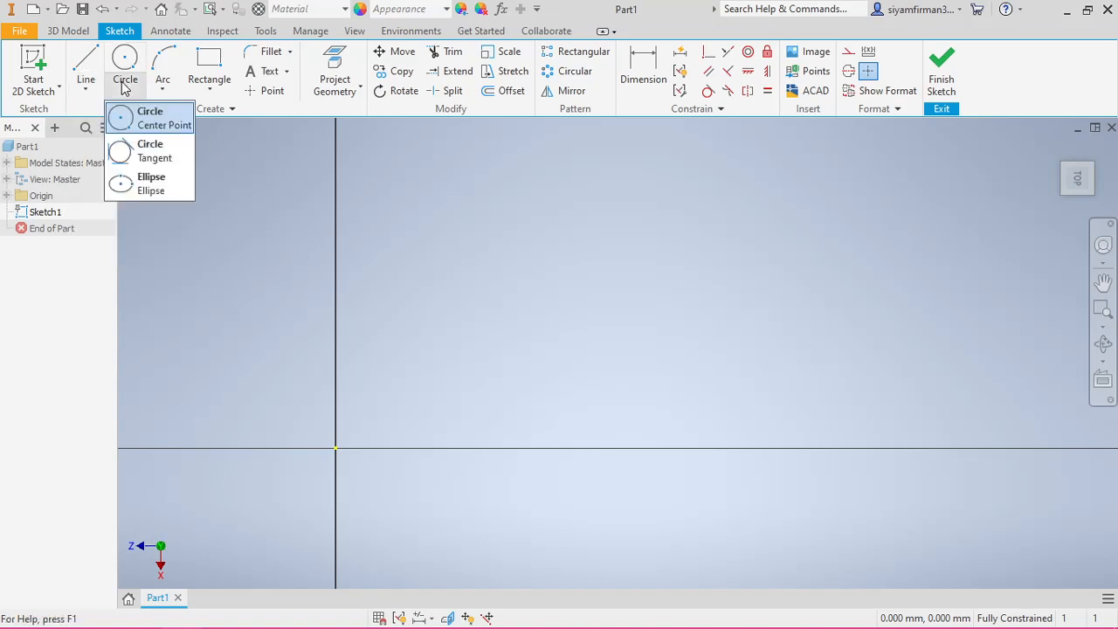
click(168, 86)
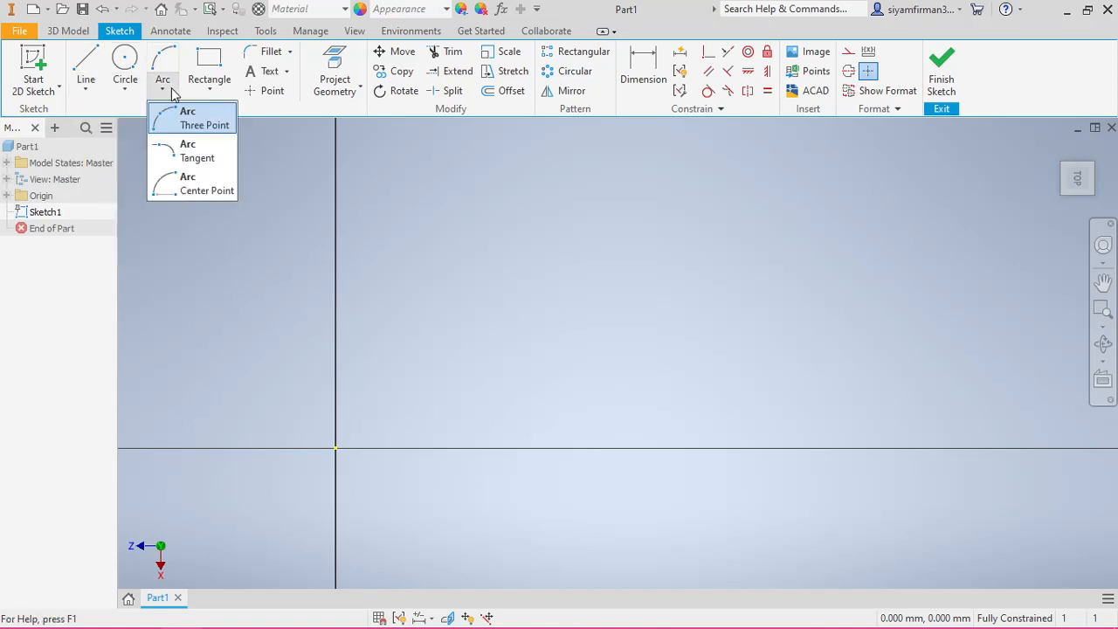
click(210, 87)
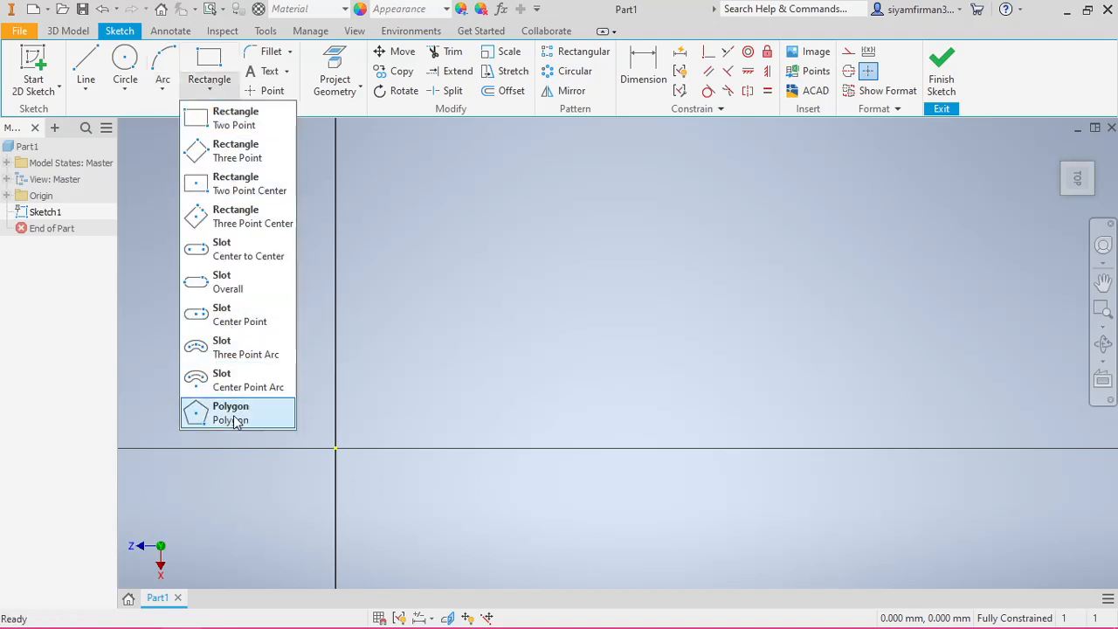
click(576, 366)
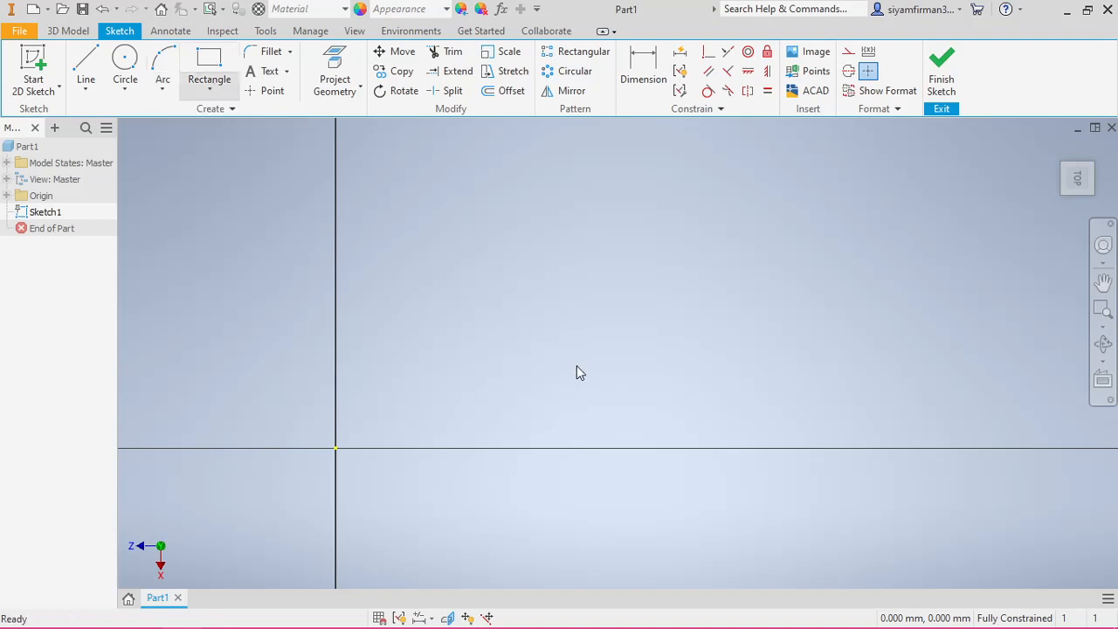
Step: Draw a two-point rectangle starting at the sketch origin, 2000 mm wide and 2000 mm high
click(211, 74)
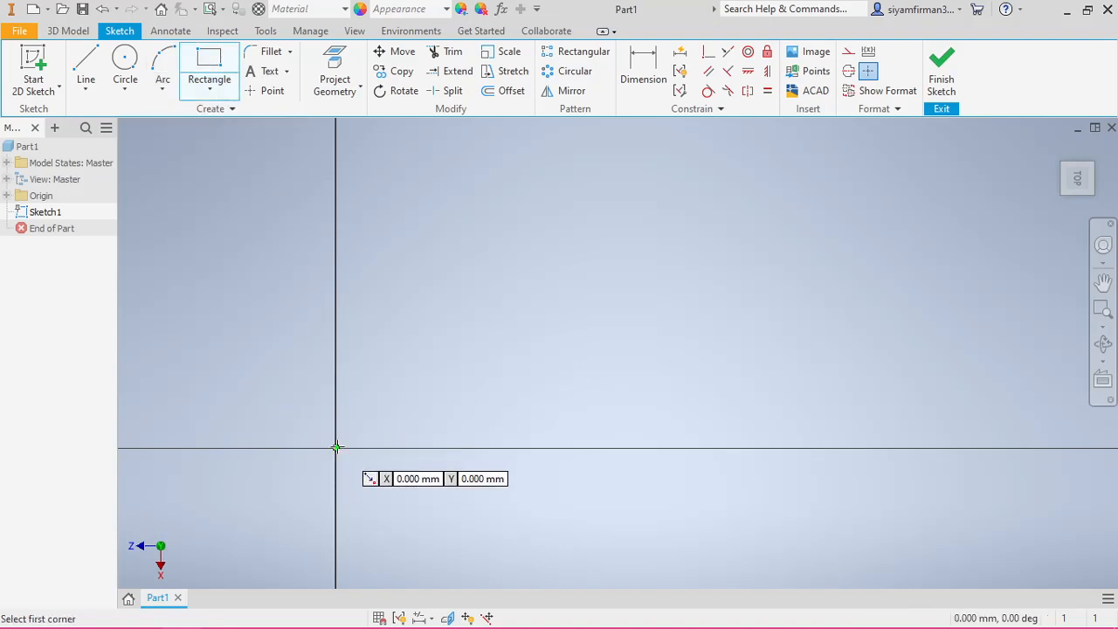
click(335, 448)
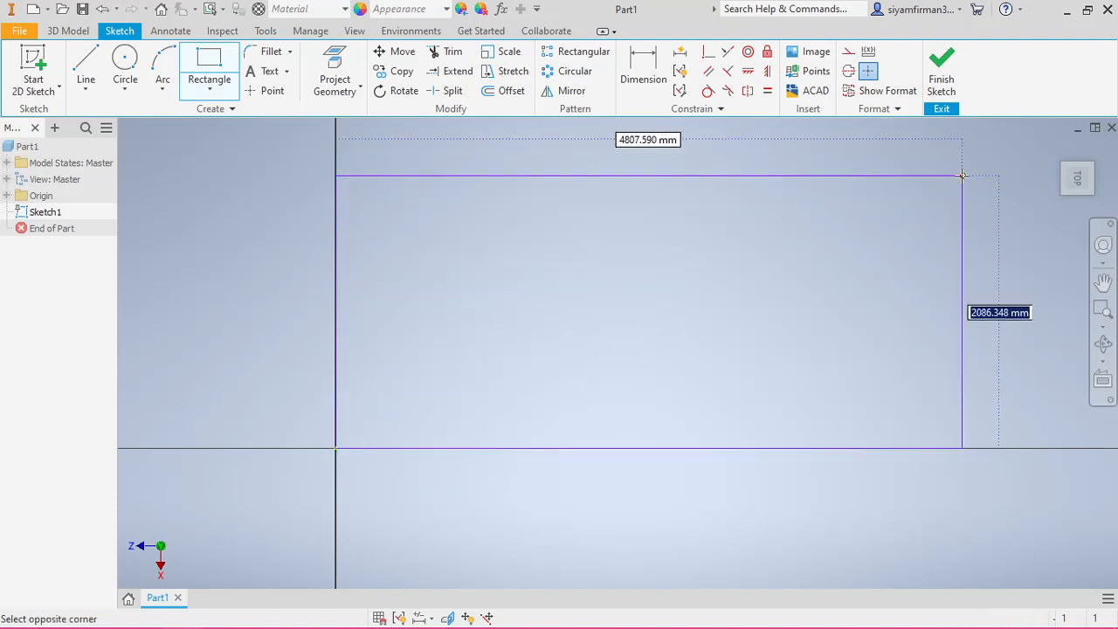
scroll(946, 180, up, 3)
mouse_move(839, 200)
middle_down()
mouse_move(529, 295)
mouse_move(298, 337)
middle_up()
scroll(593, 252, up, 3)
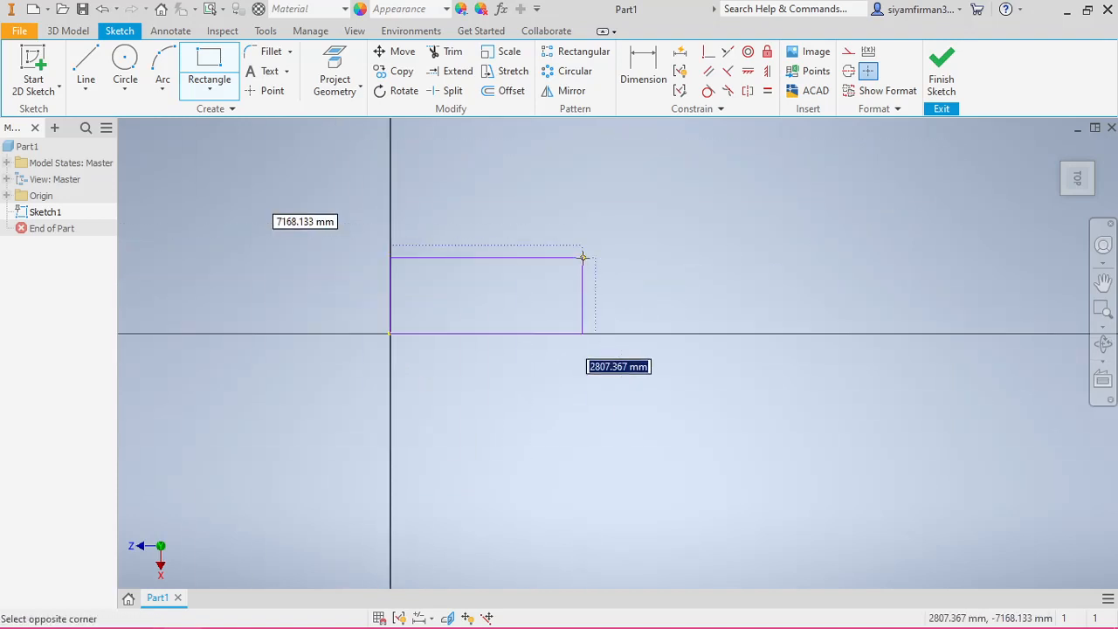
mouse_move(576, 287)
middle_down()
mouse_move(679, 381)
mouse_move(577, 429)
middle_up()
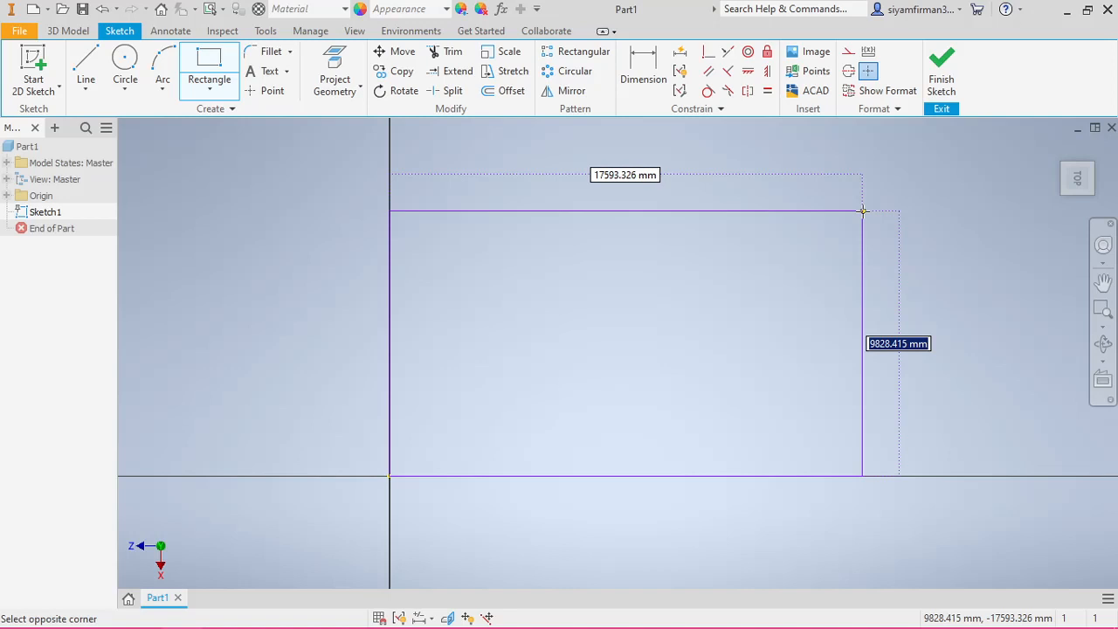
text(2000)
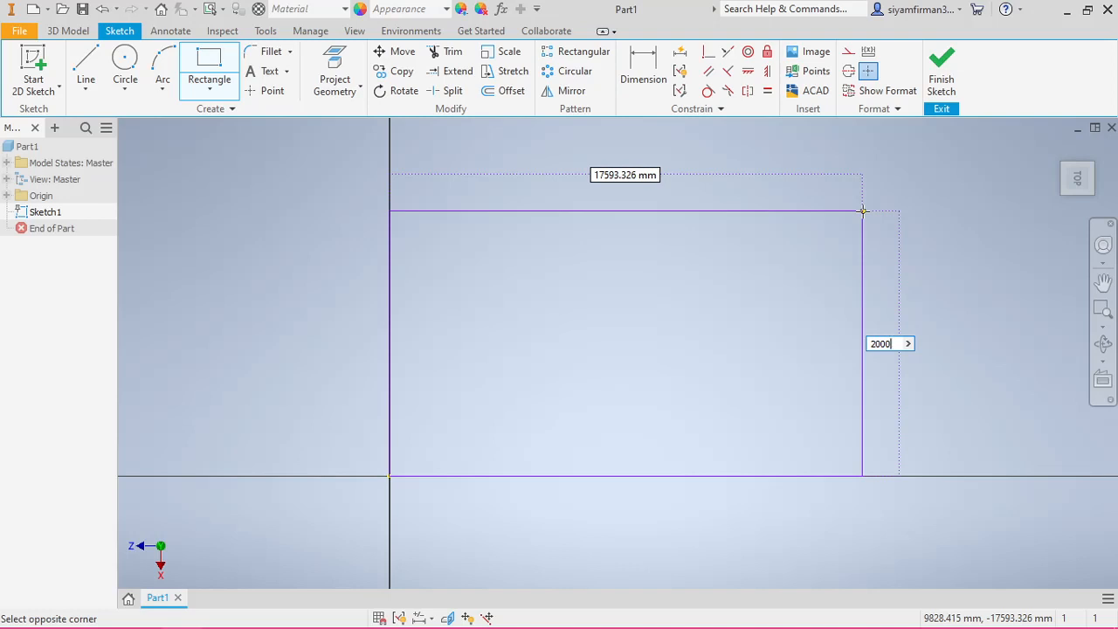
key(Tab)
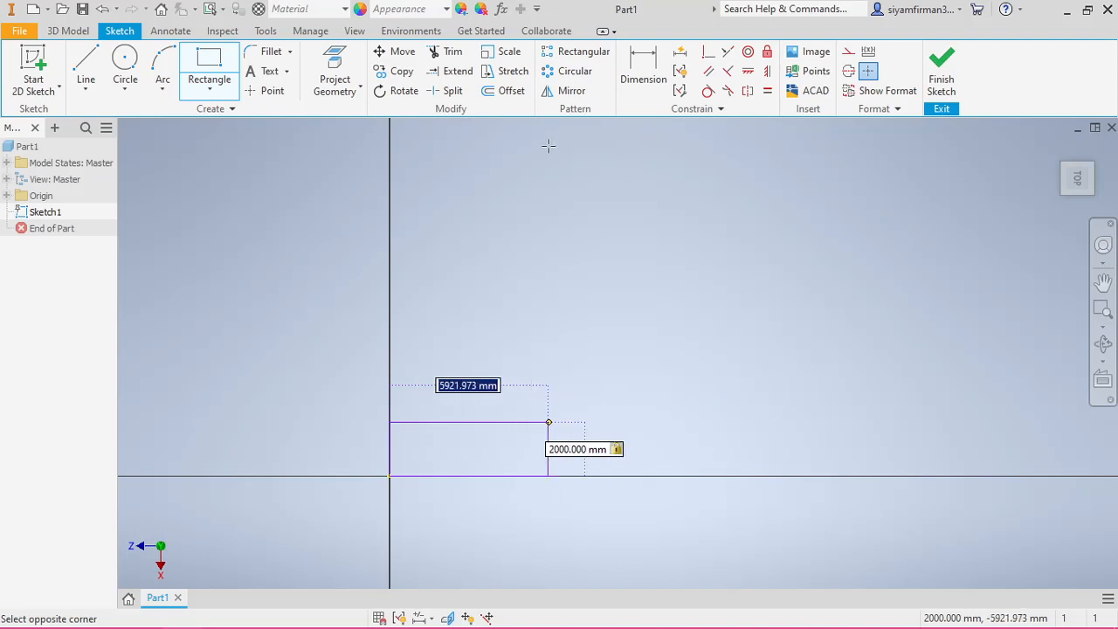
text(2000)
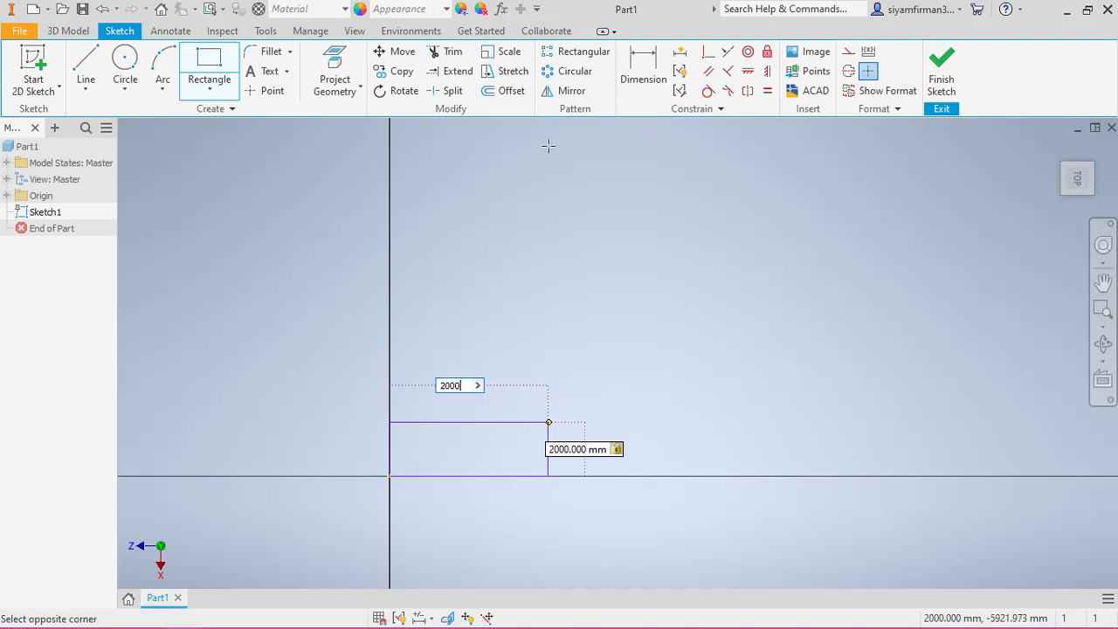
key(Return)
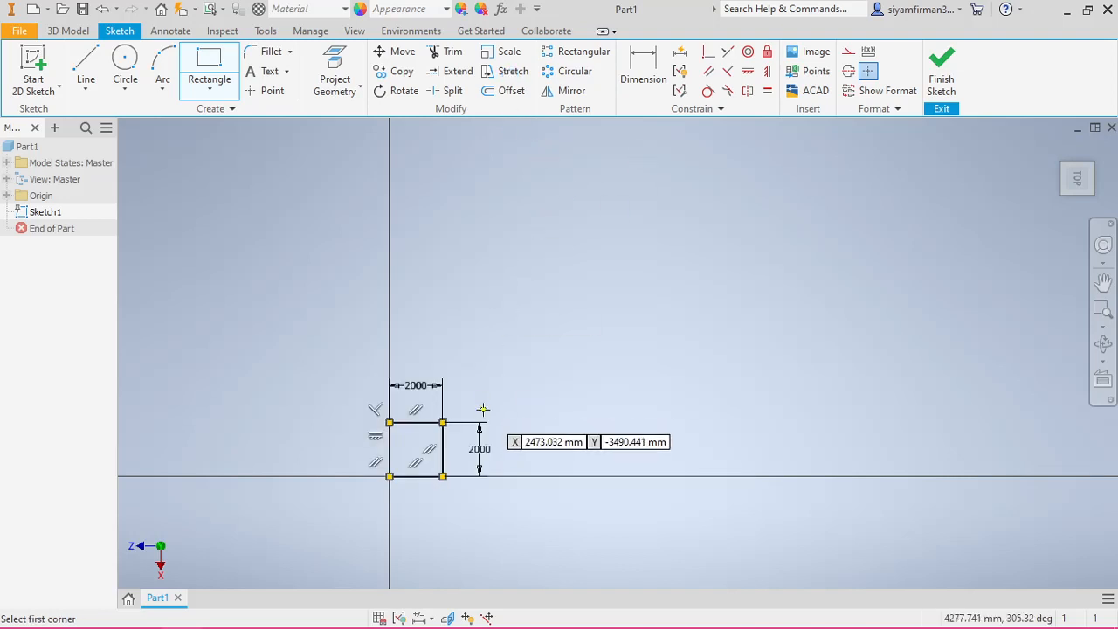
Step: Inspect the dimensioned square and finish the sketch
scroll(481, 411, up, 5)
middle_drag(447, 449, 1043, 289)
scroll(919, 329, up, 3)
middle_drag(935, 316, 584, 150)
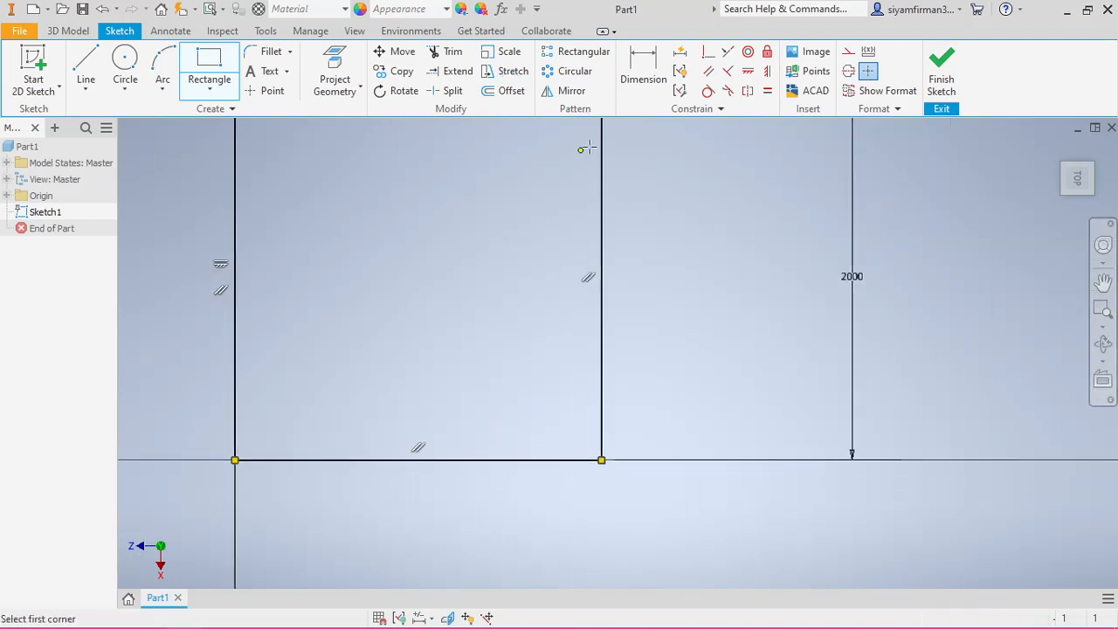
middle_drag(457, 247, 861, 358)
mouse_move(777, 326)
middle_down()
mouse_move(646, 289)
mouse_move(668, 271)
middle_up()
scroll(728, 289, down, 3)
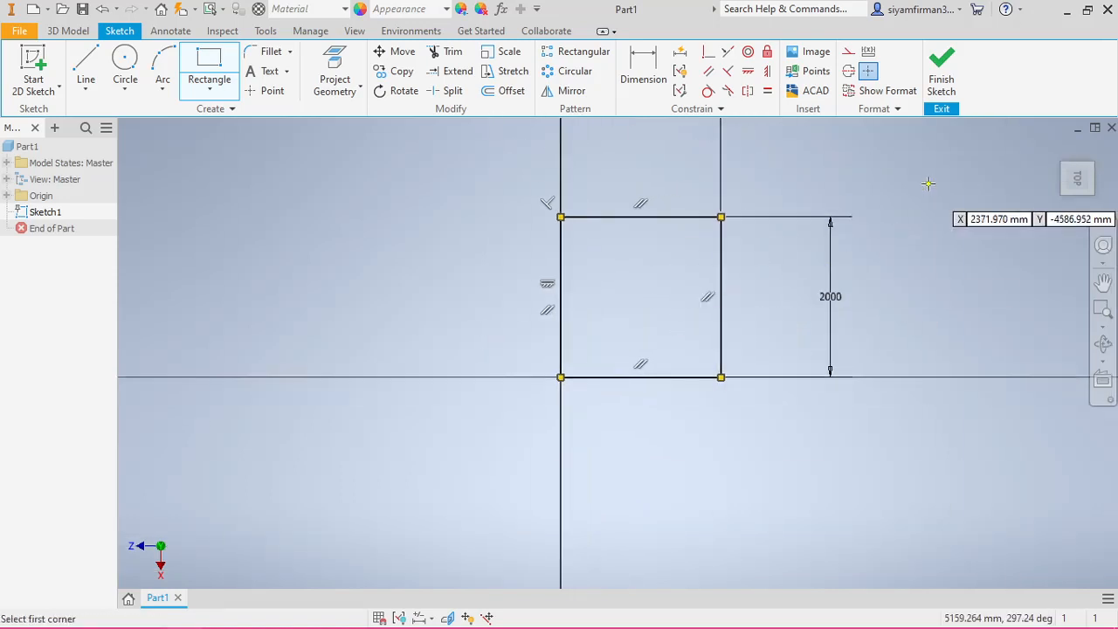
middle_drag(772, 285, 699, 324)
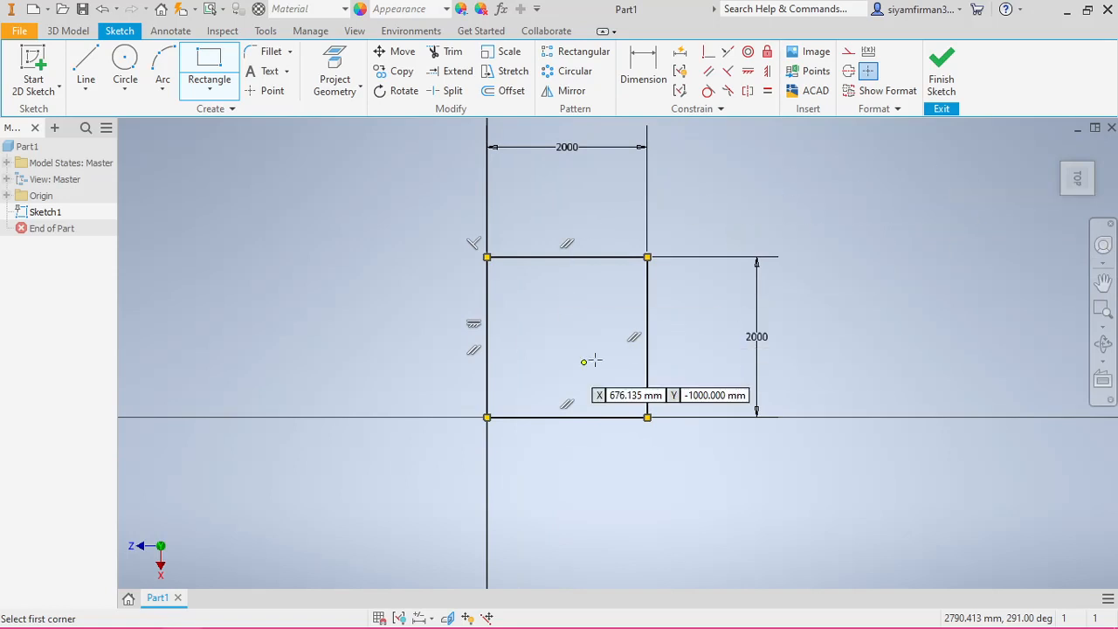
click(940, 71)
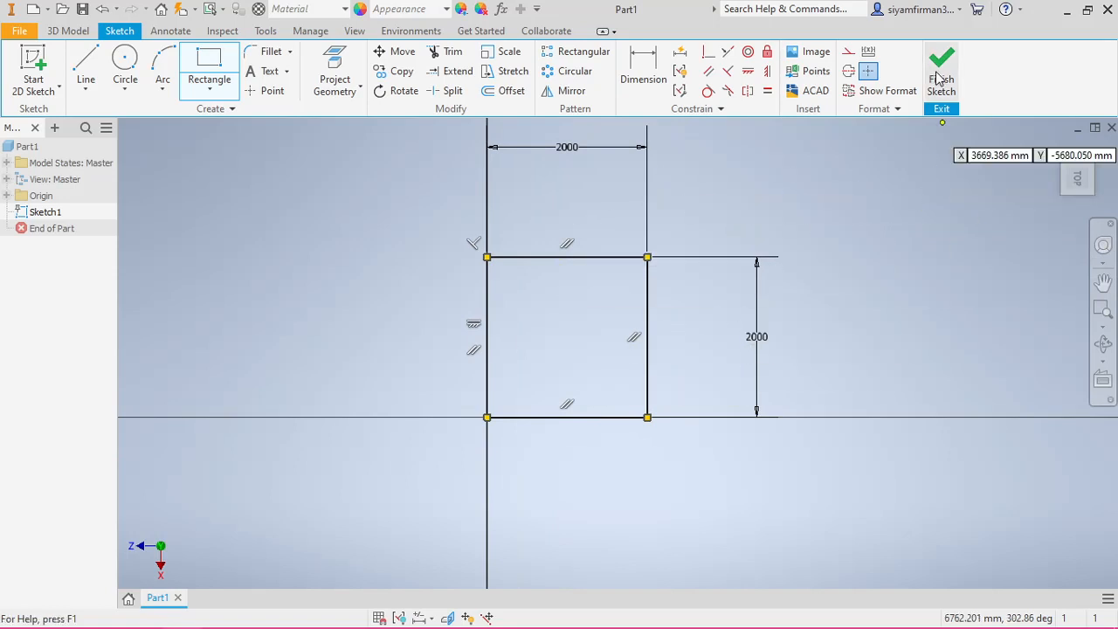
Step: Start an extrusion of the square profile with a distance of 50 mm
scroll(803, 230, up, 5)
middle_drag(847, 156, 661, 404)
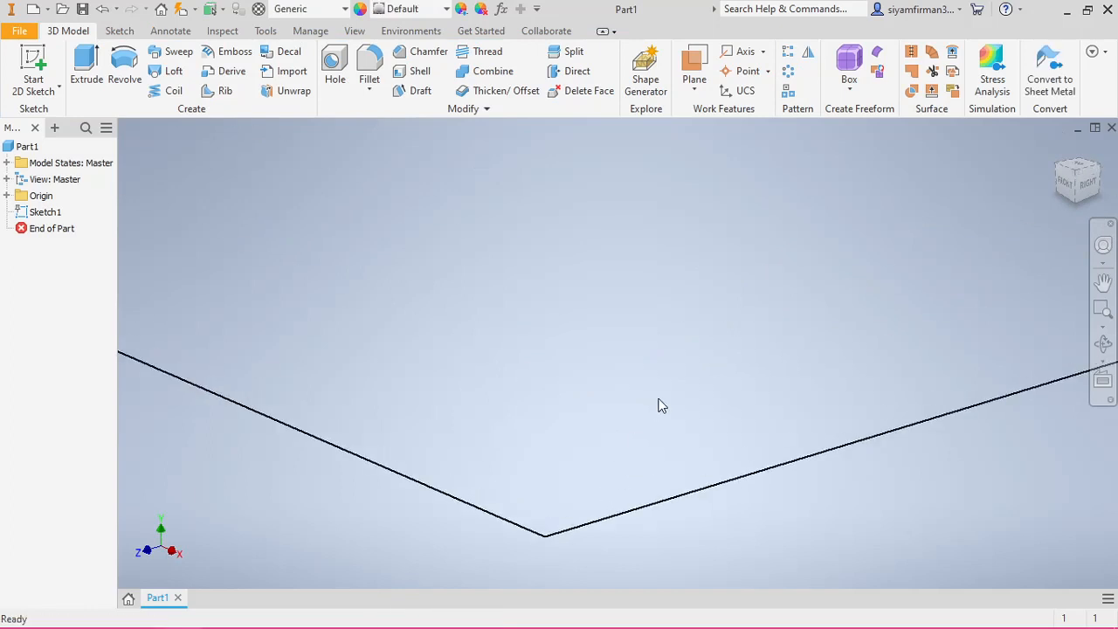
scroll(661, 404, up, 5)
middle_drag(624, 473, 611, 531)
scroll(673, 378, up, 5)
middle_drag(673, 378, 572, 498)
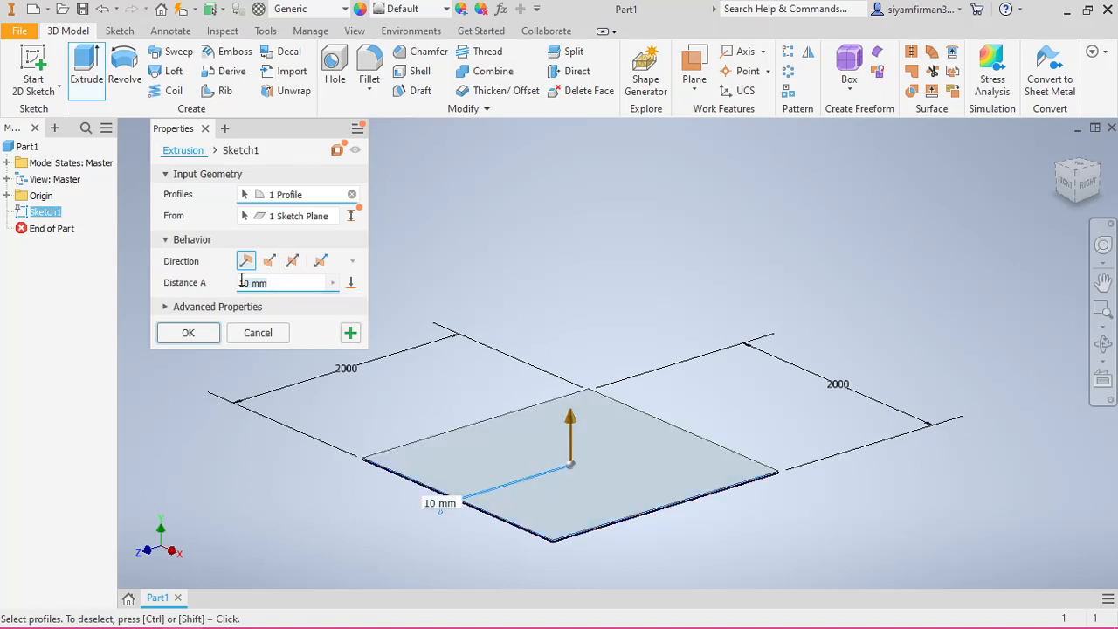
text(50)
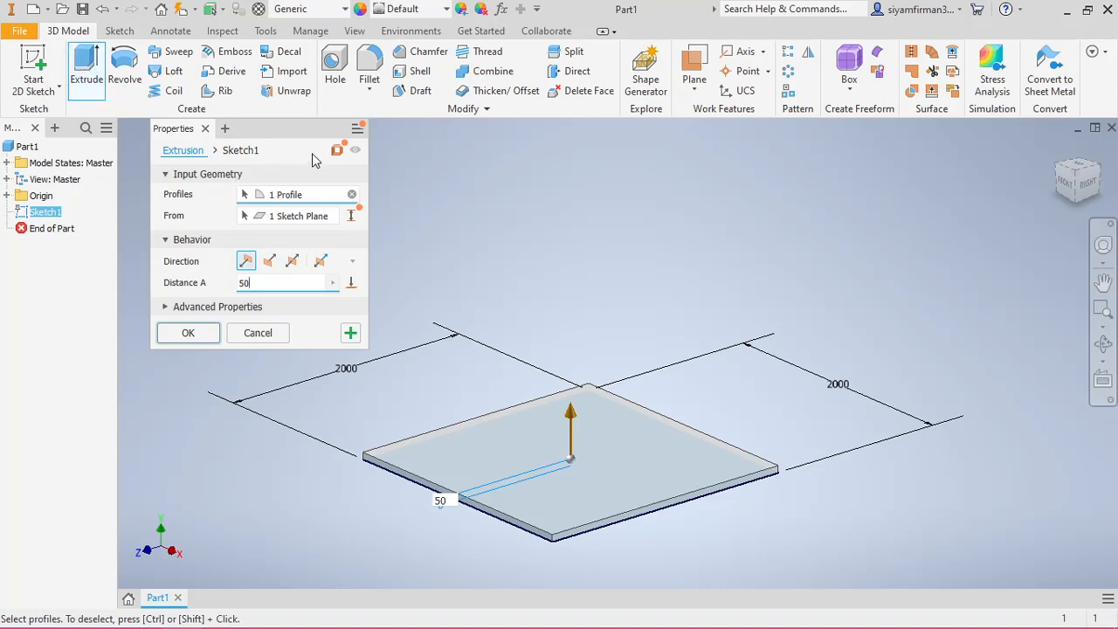
mouse_move(289, 133)
mouse_down()
mouse_move(270, 167)
mouse_move(275, 148)
mouse_up()
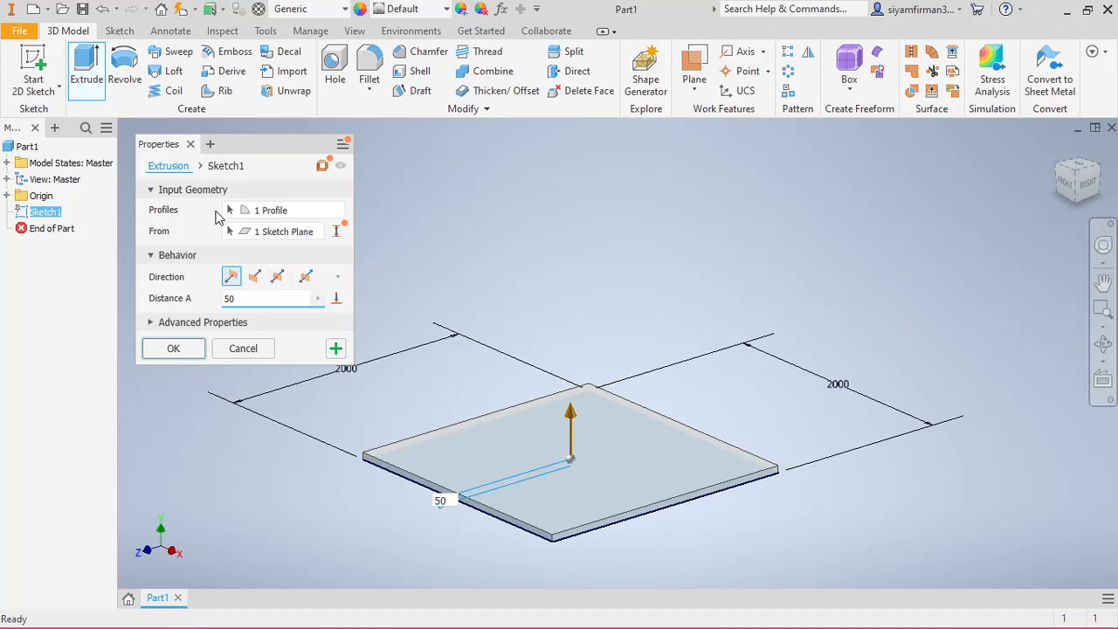
Step: Try the default and flipped extrusion directions on the 50 mm plate preview
middle_drag(558, 396, 654, 314)
scroll(654, 314, down, 1)
middle_drag(478, 219, 397, 308)
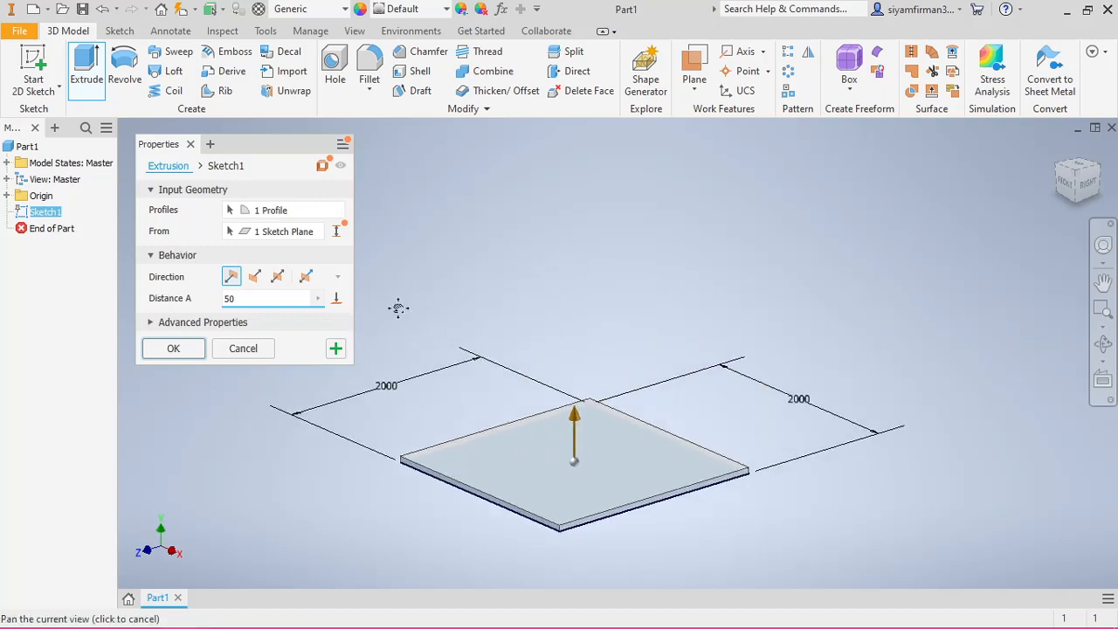
scroll(576, 512, up, 3)
middle_drag(563, 513, 658, 423)
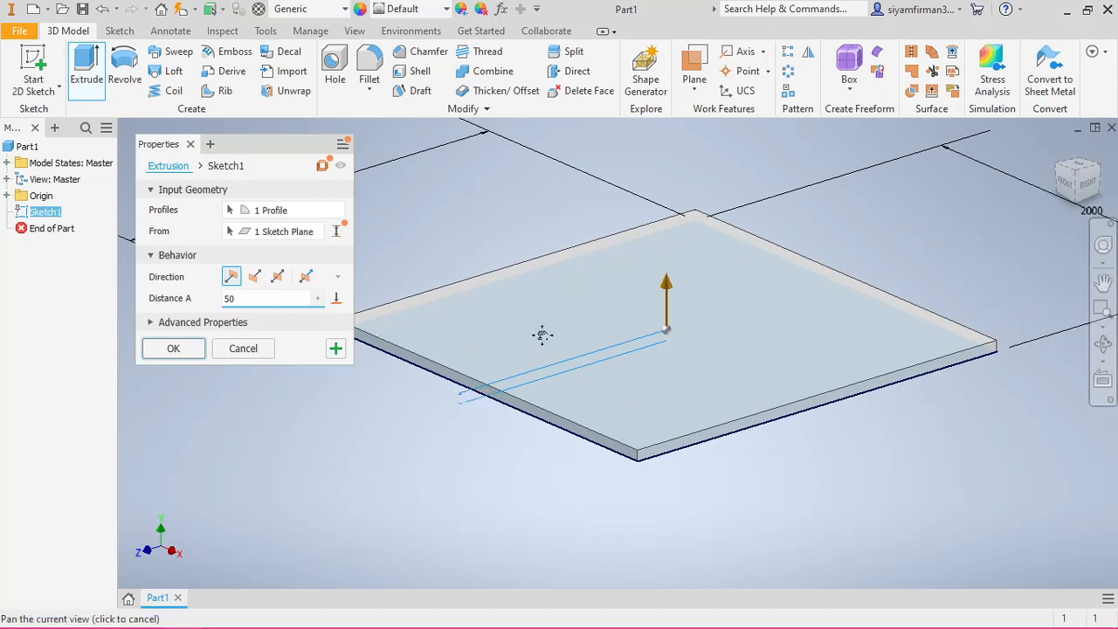
middle_drag(539, 330, 495, 376)
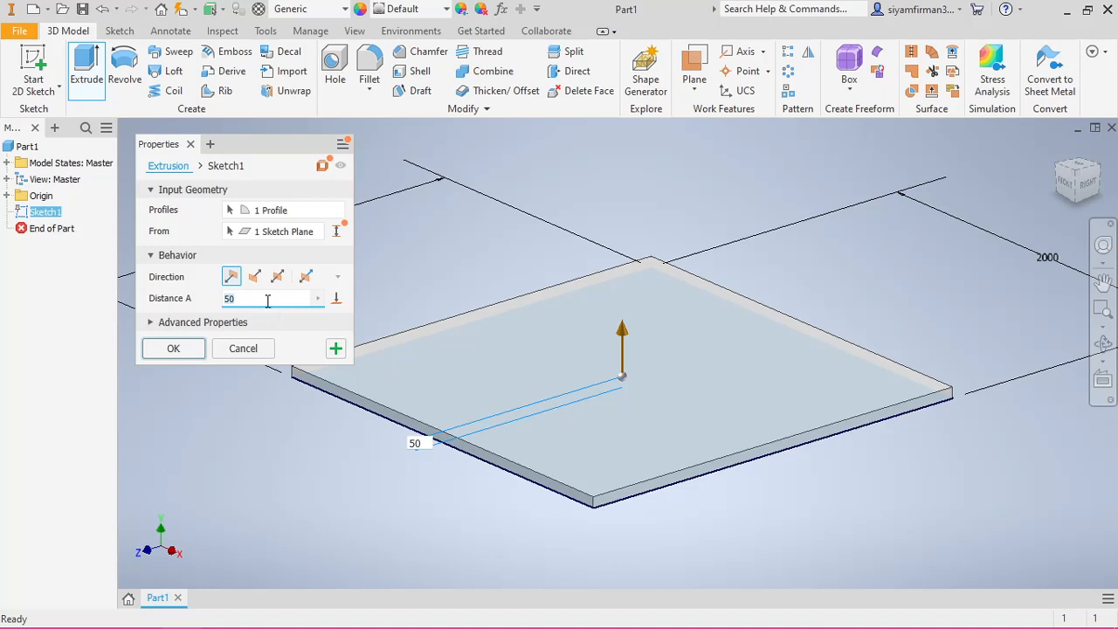
click(255, 276)
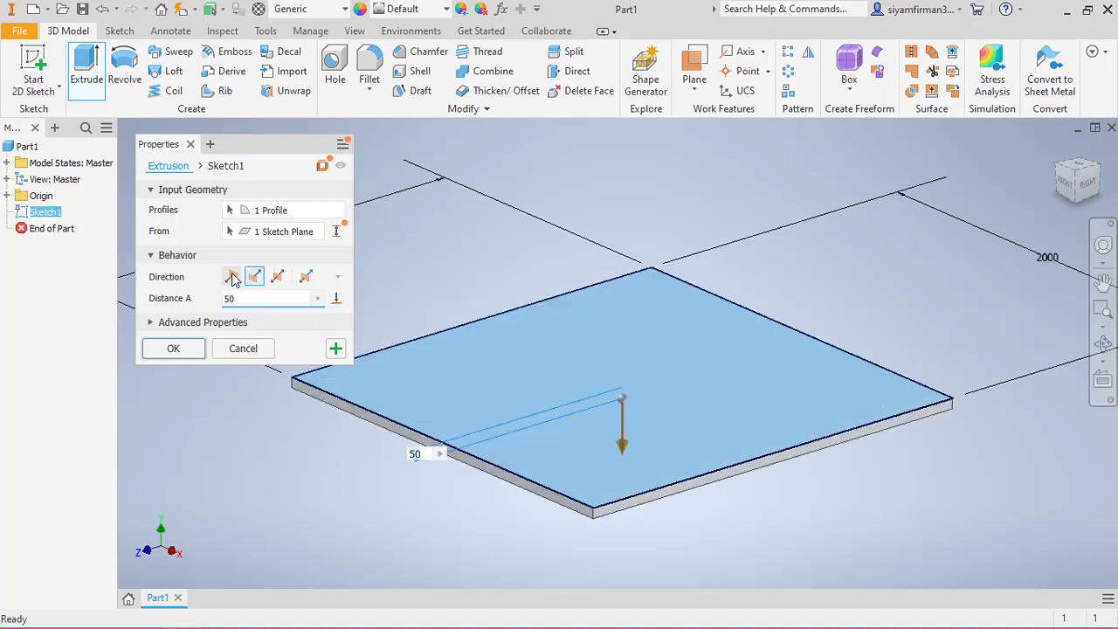
click(232, 276)
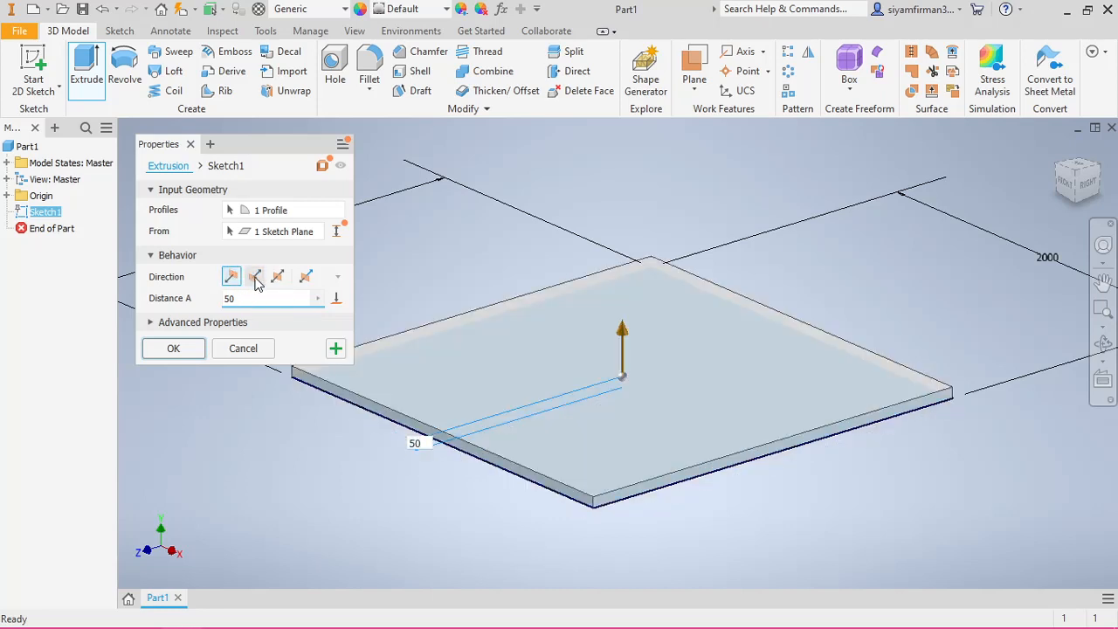
click(255, 277)
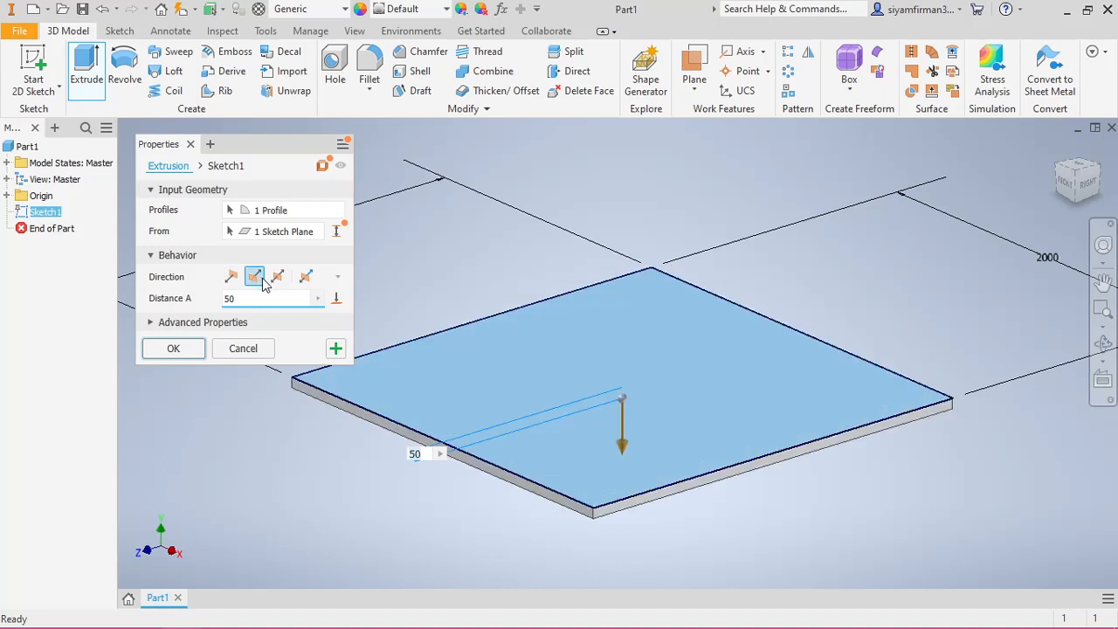
Step: Try the symmetric extrusion direction and inspect how the plate's corner is split about the sketch plane
click(278, 279)
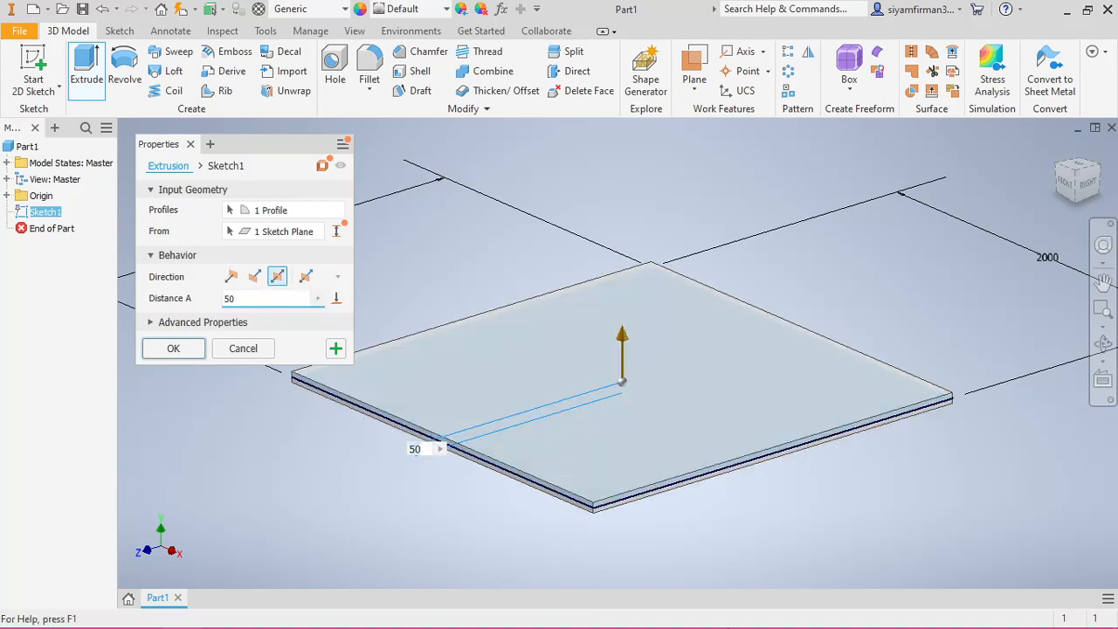
scroll(595, 519, up, 5)
scroll(522, 367, up, 8)
middle_drag(483, 399, 816, 351)
scroll(816, 352, down, 5)
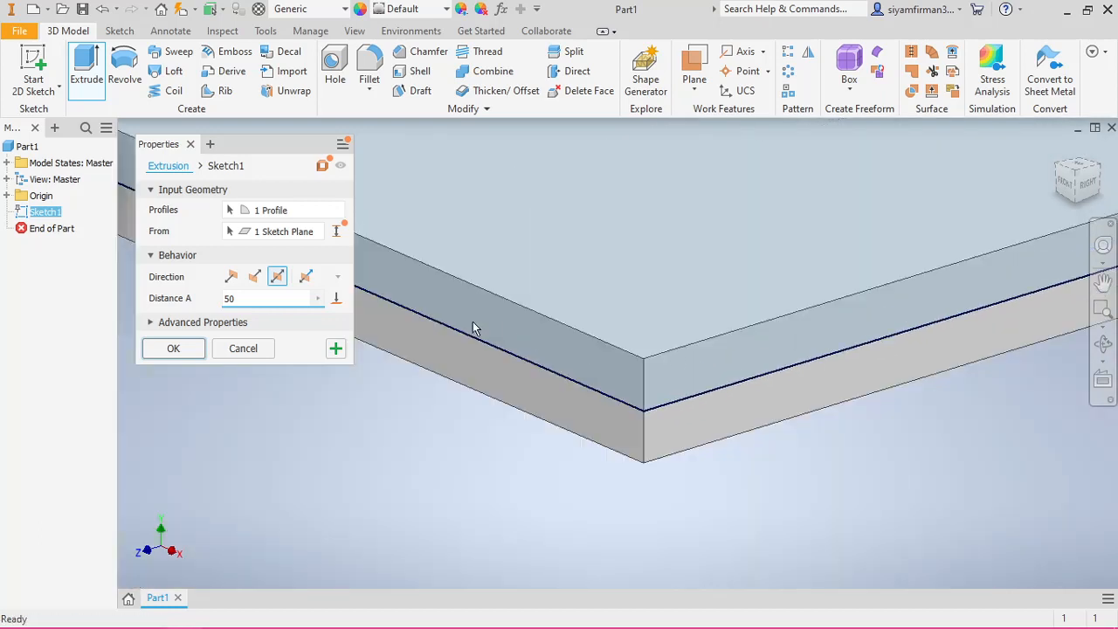
Step: Set the extrusion direction to asymmetric, comparing it with symmetric at the plate's corner
click(305, 281)
middle_drag(670, 333, 621, 455)
scroll(627, 413, down, 6)
scroll(623, 454, up, 5)
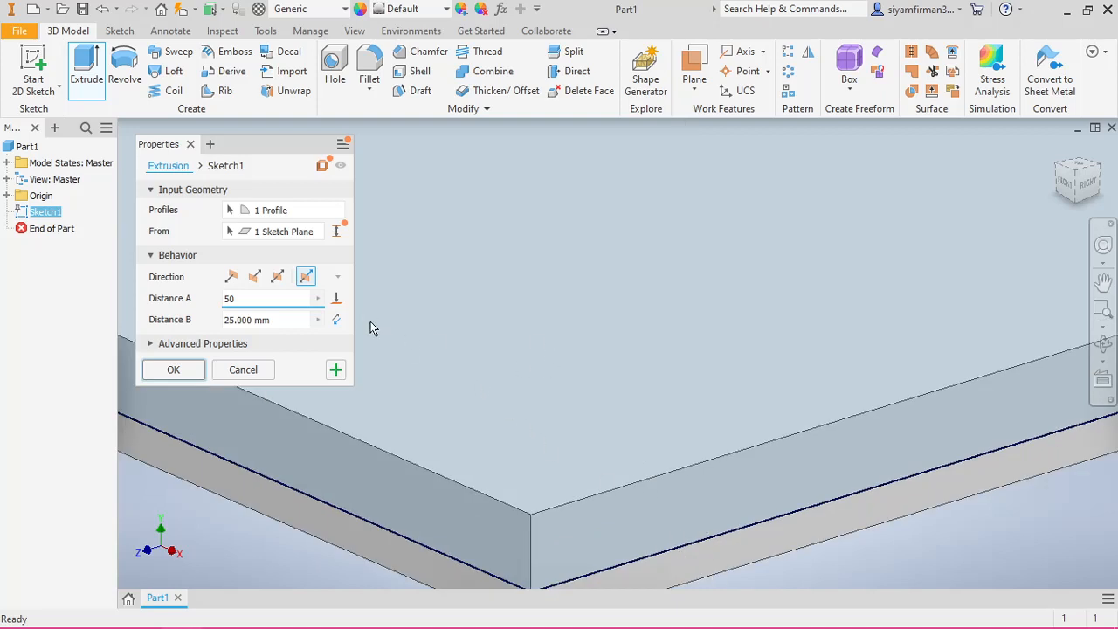
click(278, 277)
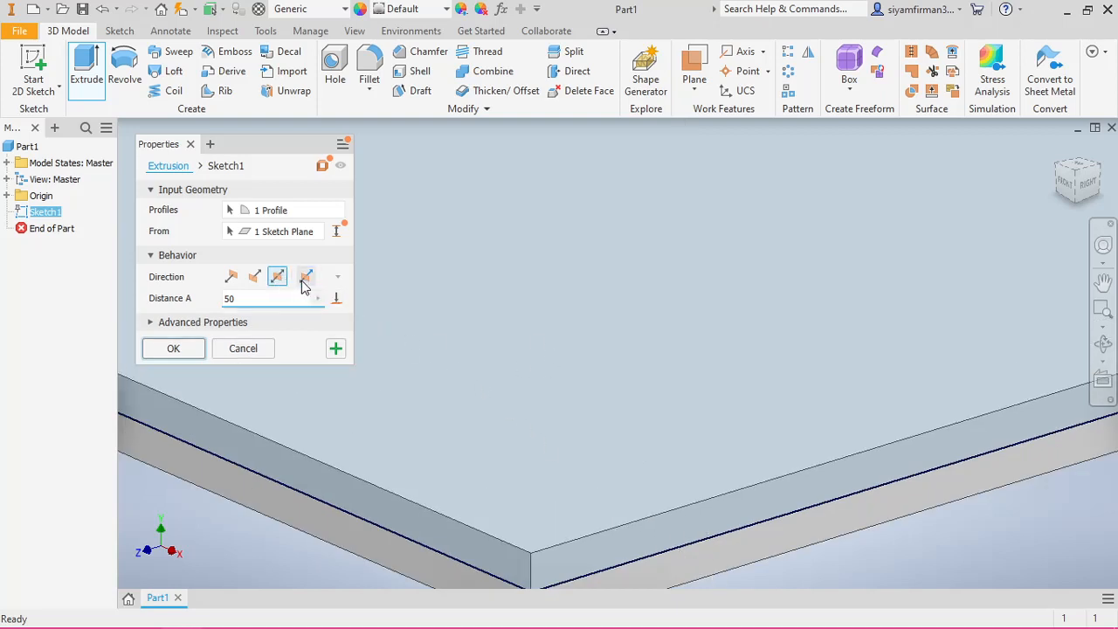
click(303, 281)
scroll(650, 365, down, 5)
middle_drag(777, 307, 932, 225)
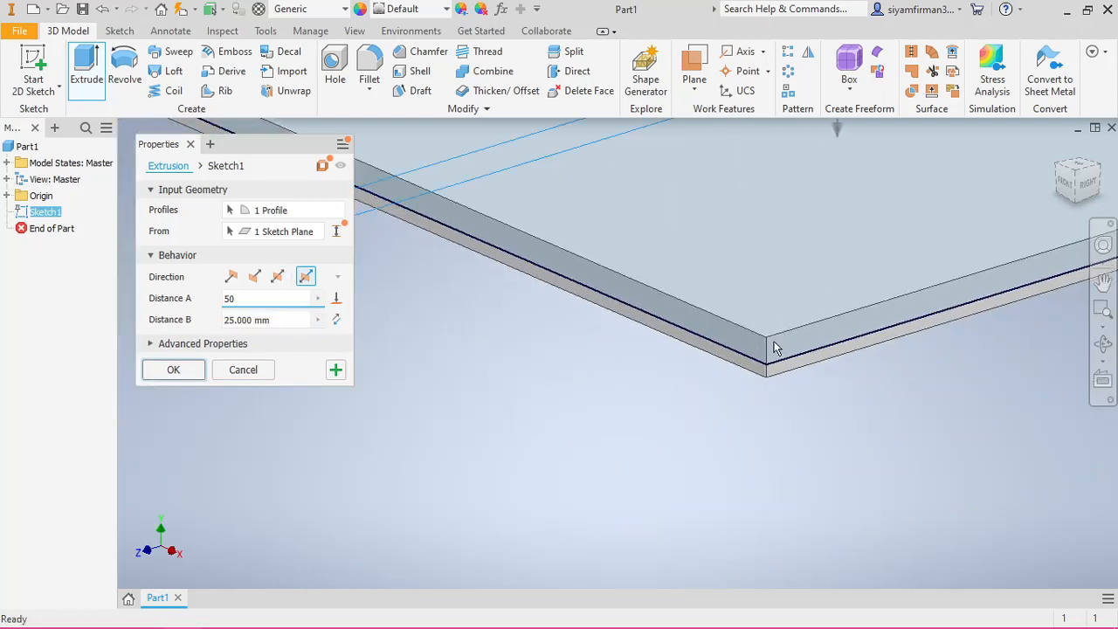
middle_drag(773, 347, 782, 326)
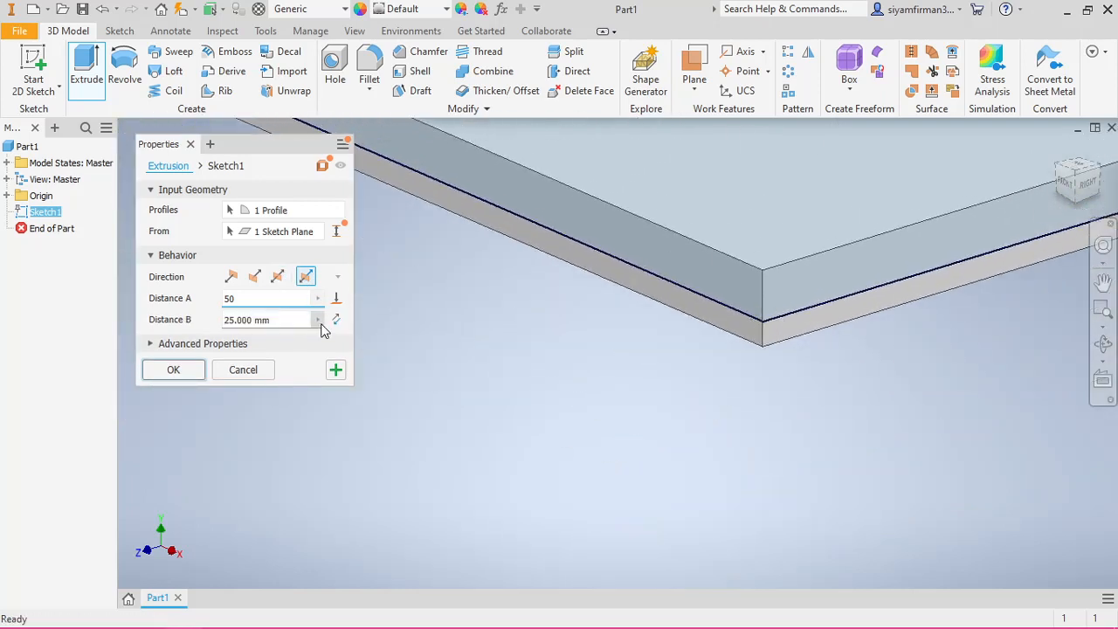
Step: Switch the extrusion back to the default one-sided direction at 50 mm and create the plate
middle_drag(650, 281, 428, 371)
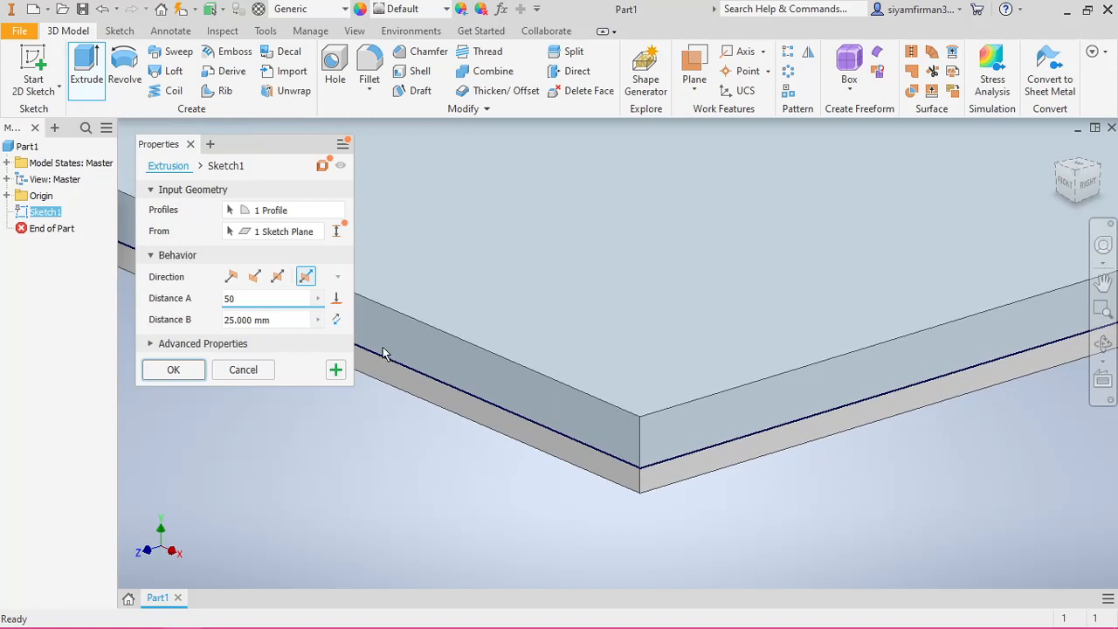
click(231, 277)
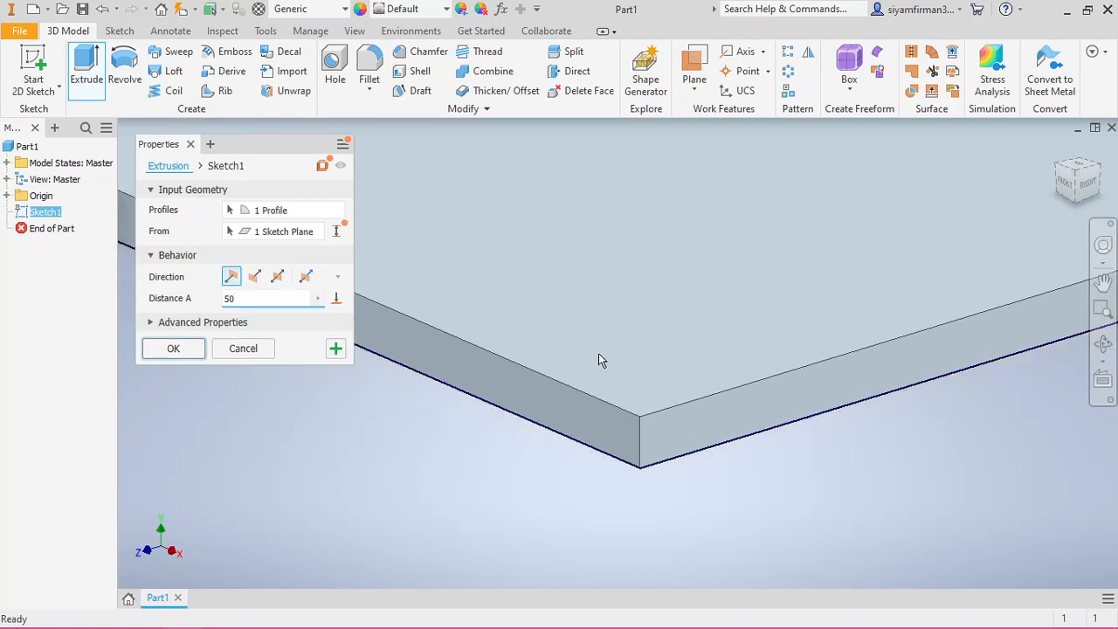
middle_drag(705, 359, 829, 337)
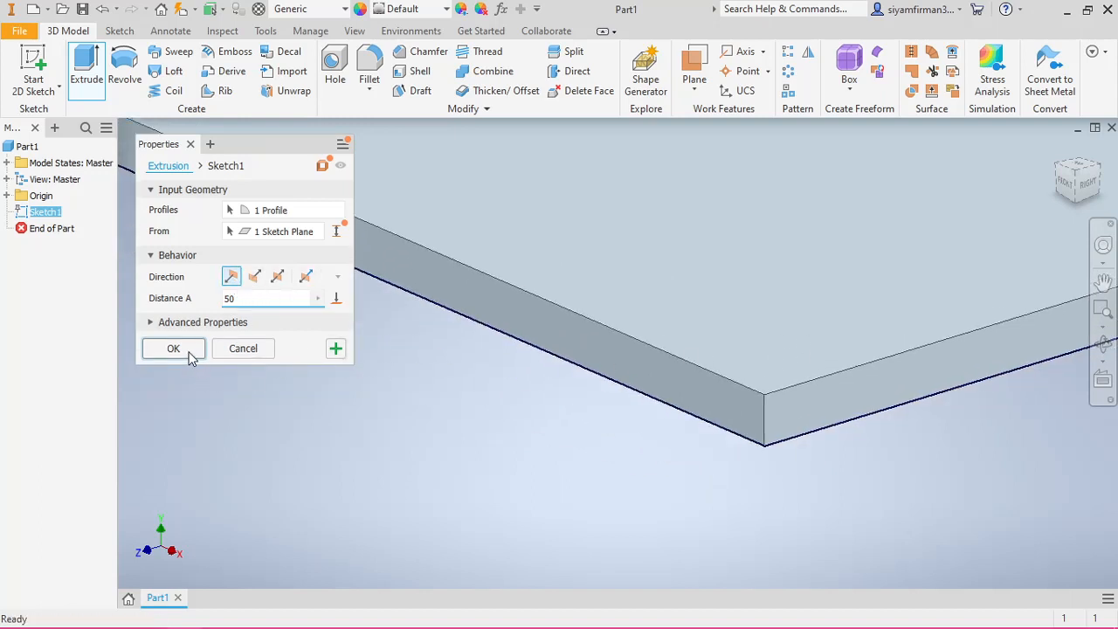
middle_drag(903, 324, 848, 324)
scroll(838, 319, down, 5)
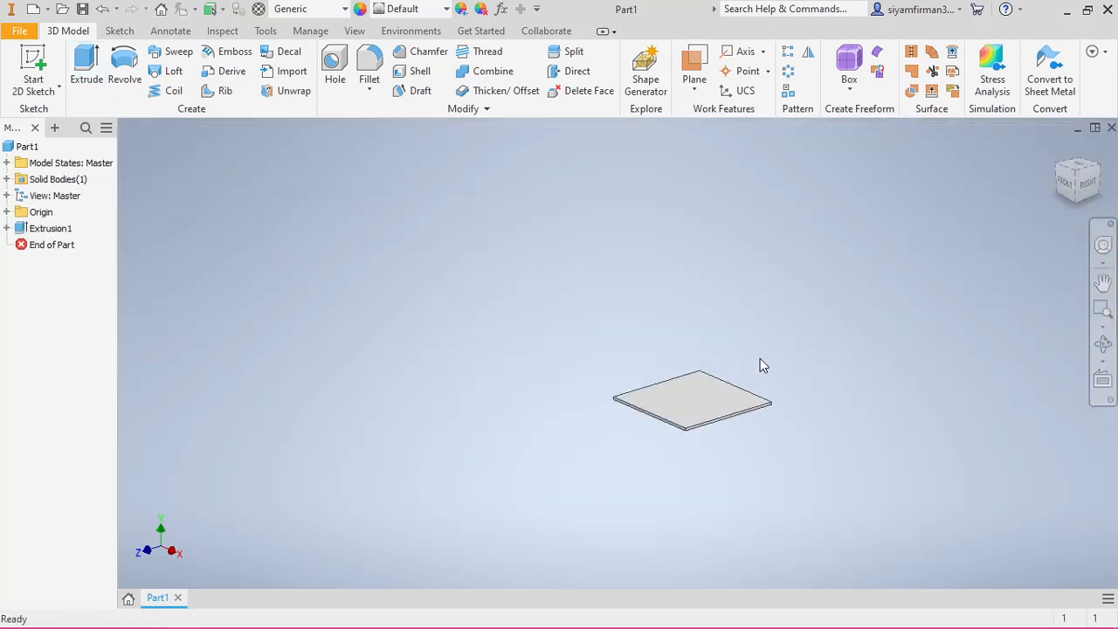
Step: Bring the finished plate into an isometric view and examine its top face and edges by panning and zooming
scroll(812, 301, up, 4)
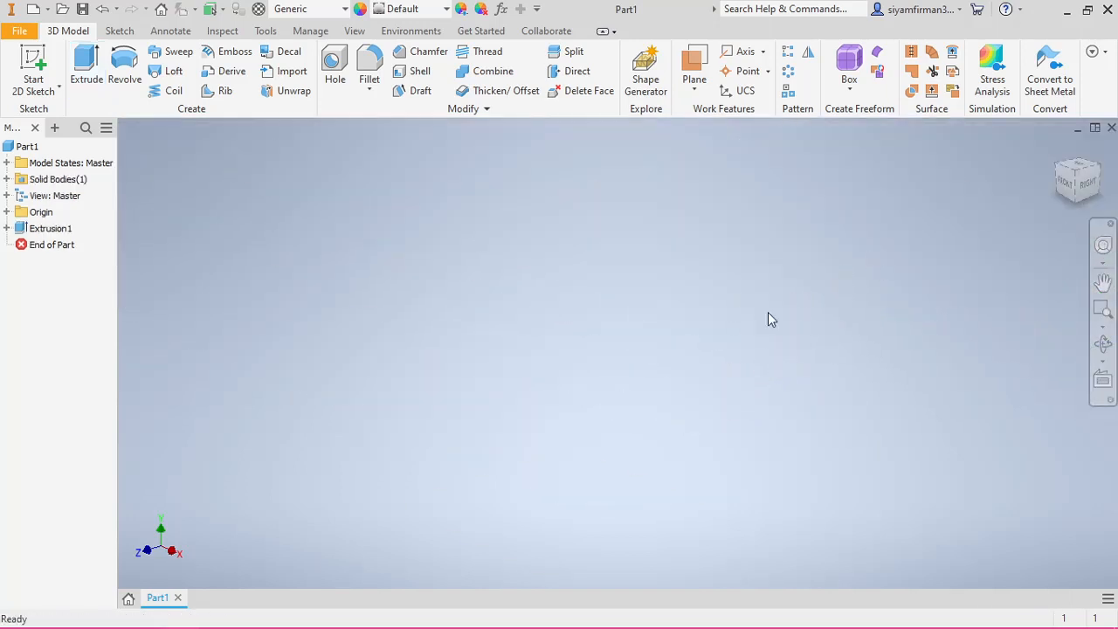
click(1077, 175)
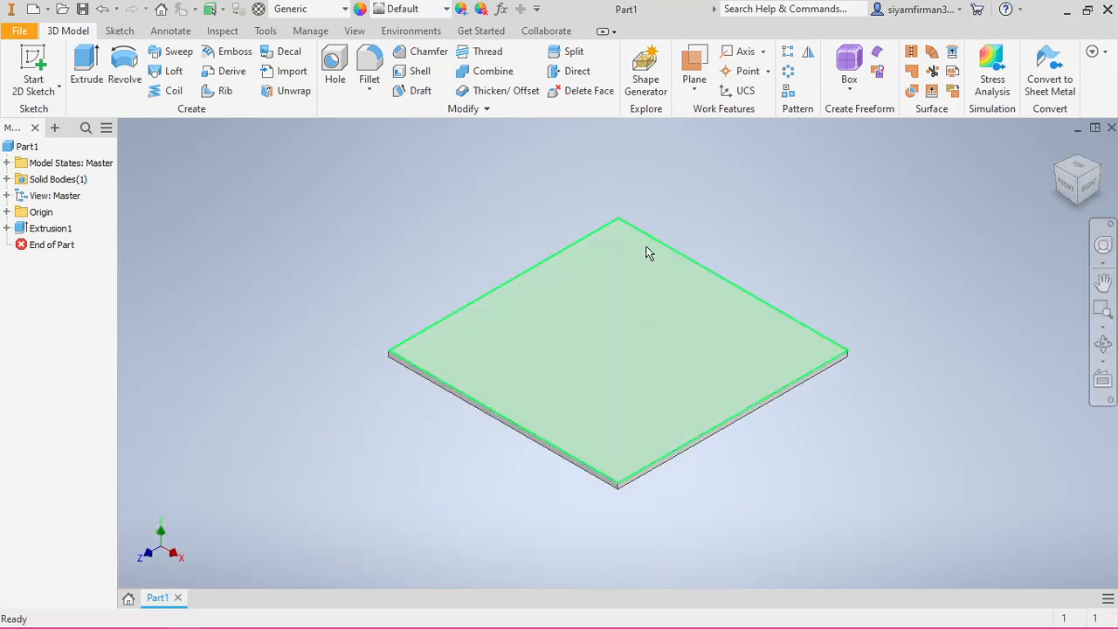
middle_drag(614, 284, 722, 467)
drag(722, 467, 655, 312)
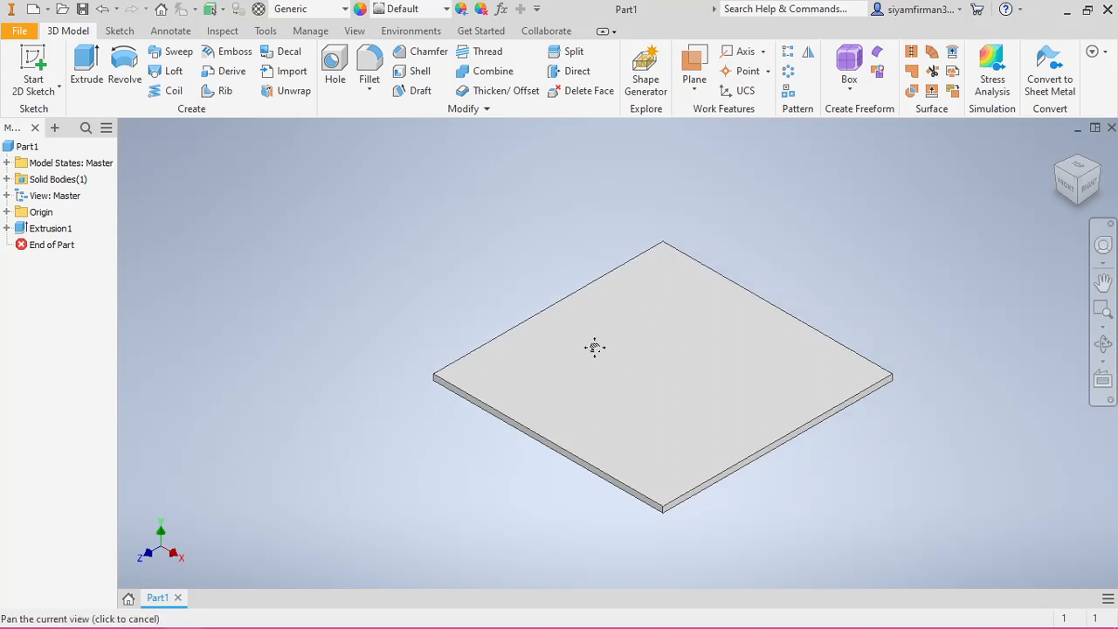
drag(594, 346, 494, 297)
middle_drag(495, 291, 515, 348)
scroll(519, 348, up, 5)
middle_drag(527, 393, 506, 411)
scroll(608, 425, down, 3)
Step: Orbit around the plate to examine its sides, thickness and underside
shift+middle_drag(725, 425, 454, 349)
middle_drag(613, 315, 662, 349)
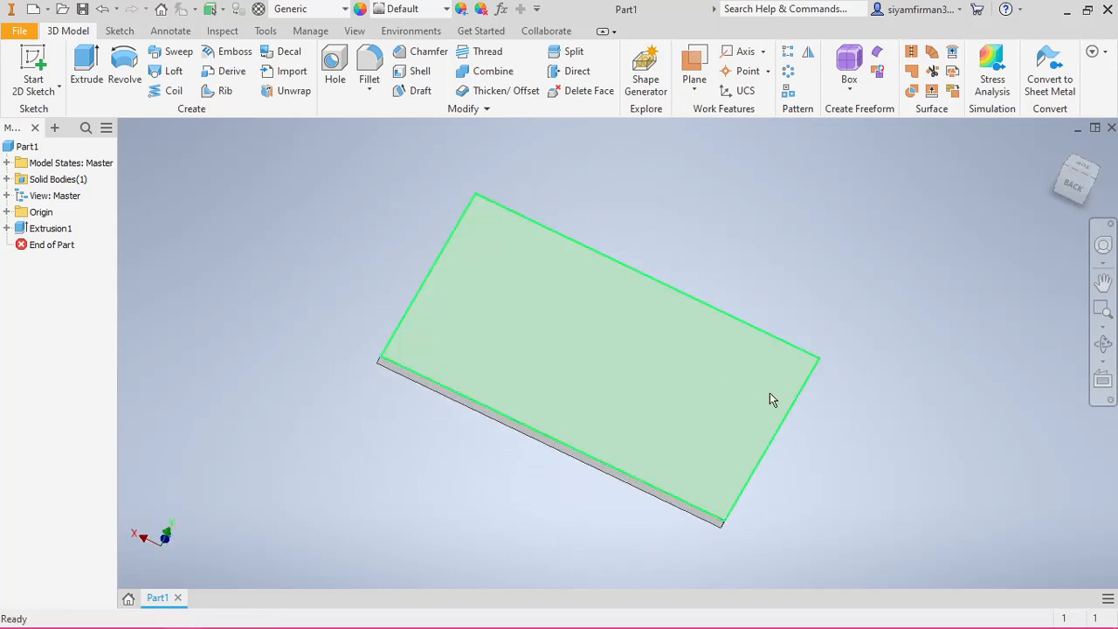
shift+middle_drag(769, 394, 565, 373)
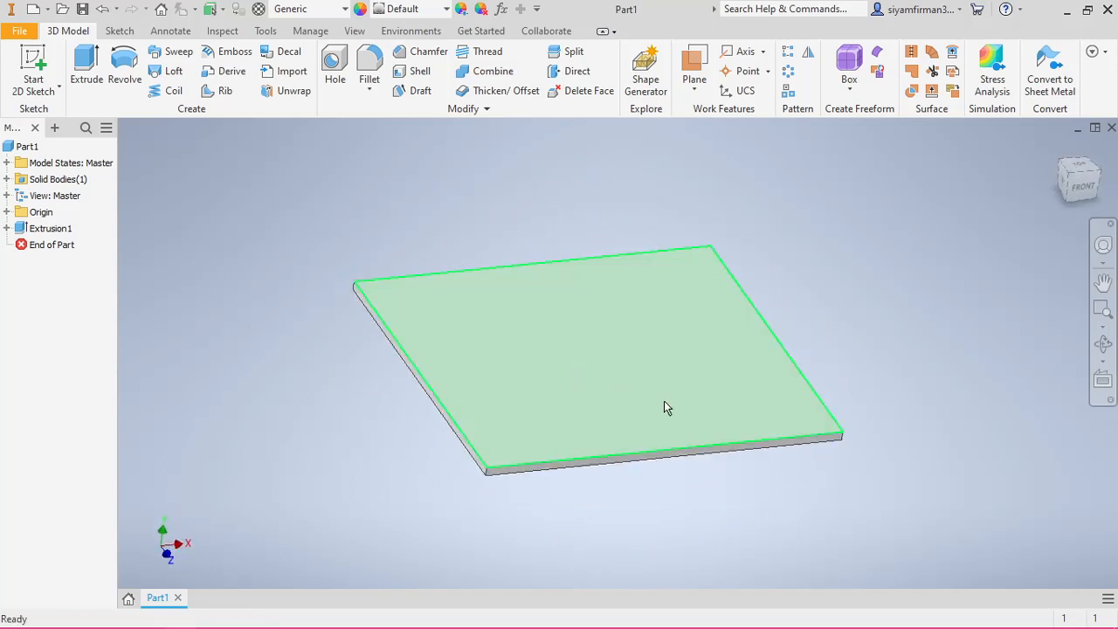
shift+middle_drag(664, 408, 803, 327)
middle_drag(629, 379, 485, 424)
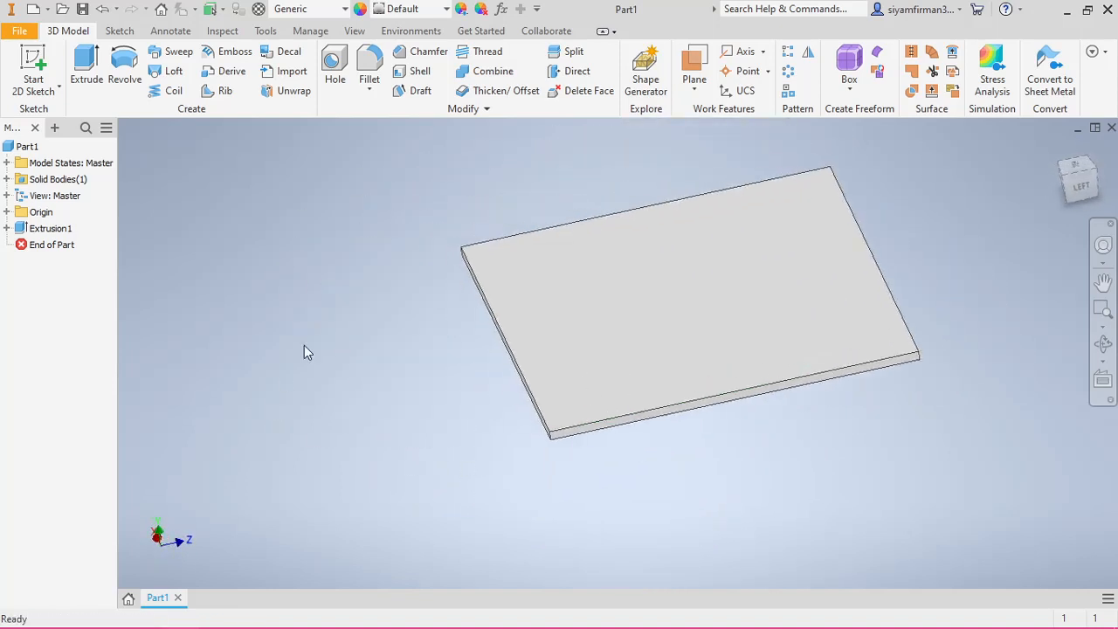
middle_drag(577, 453, 652, 512)
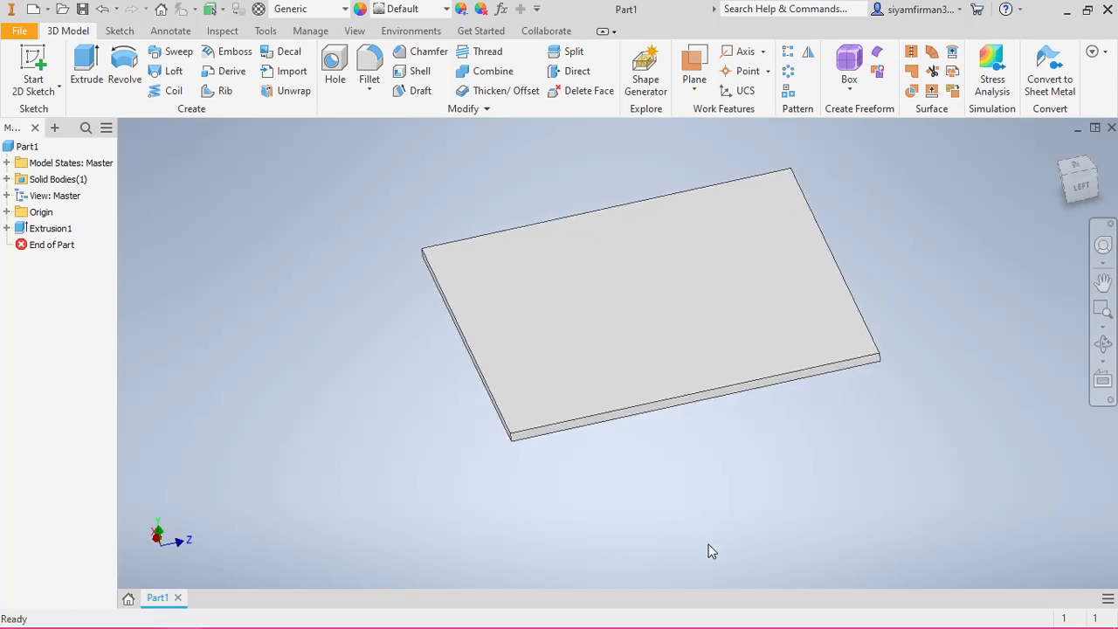
scroll(732, 530, up, 3)
scroll(708, 507, down, 3)
scroll(705, 486, up, 3)
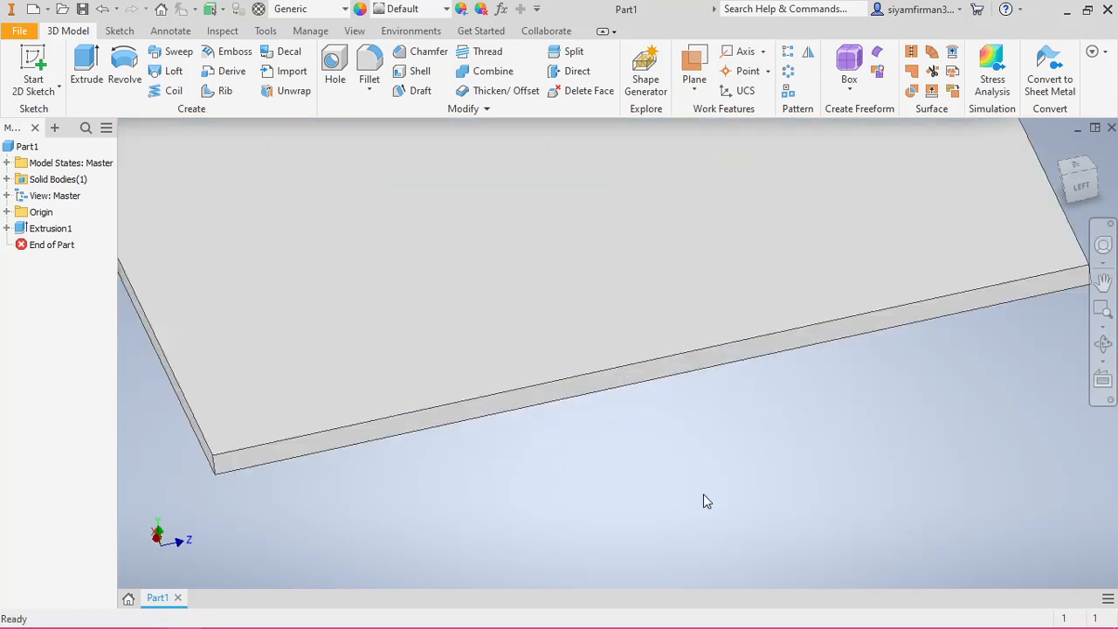
scroll(703, 510, down, 4)
shift+middle_drag(701, 512, 899, 467)
shift+middle_drag(614, 501, 798, 219)
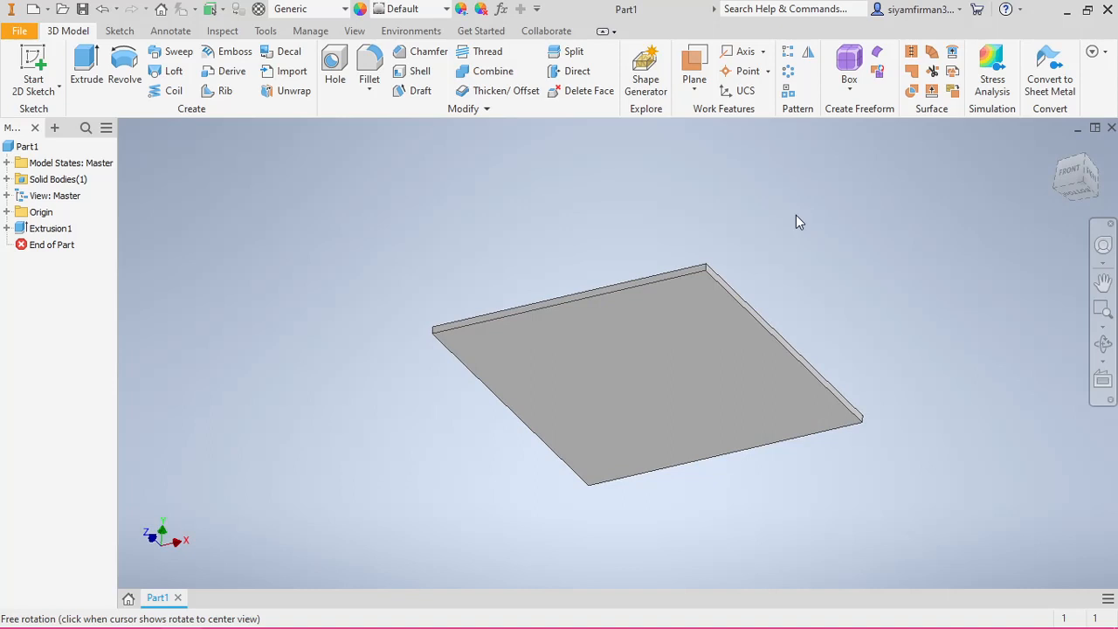
click(681, 319)
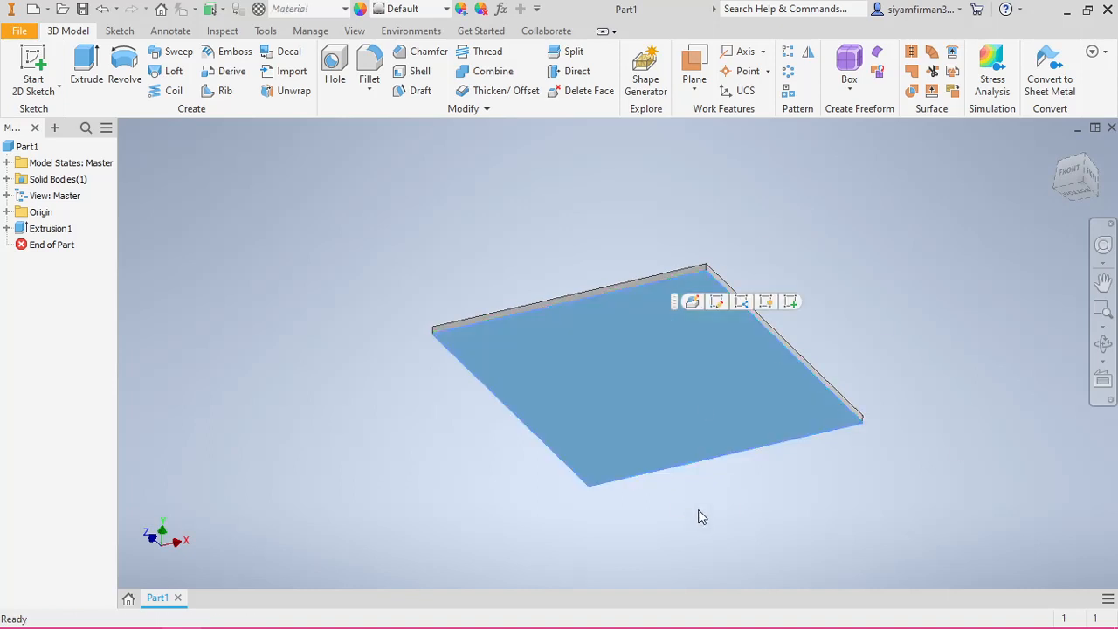
click(969, 435)
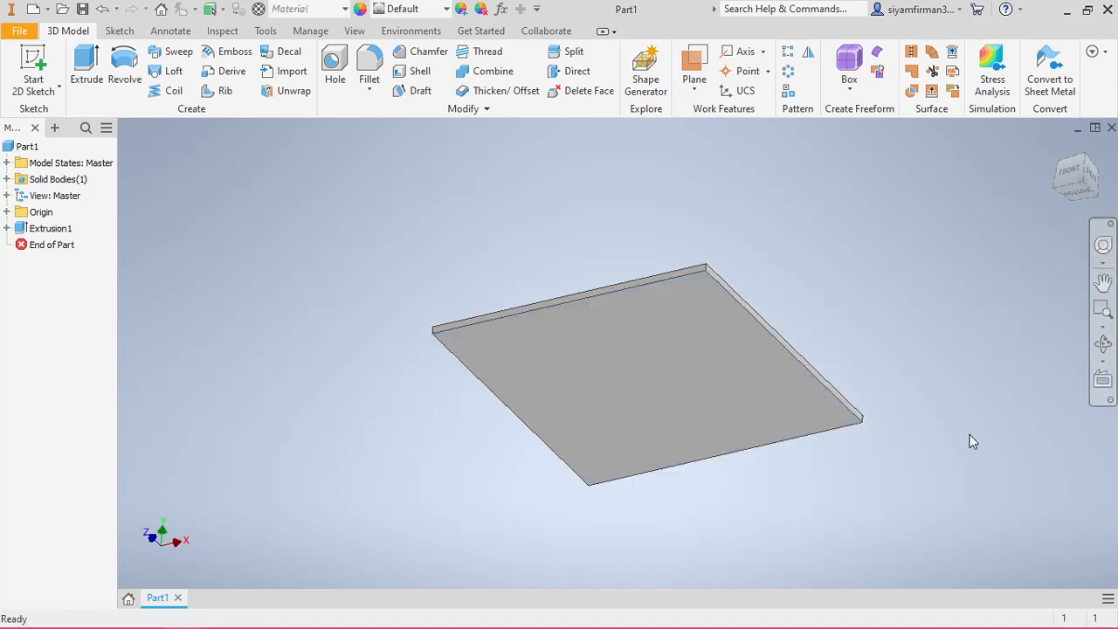
click(699, 68)
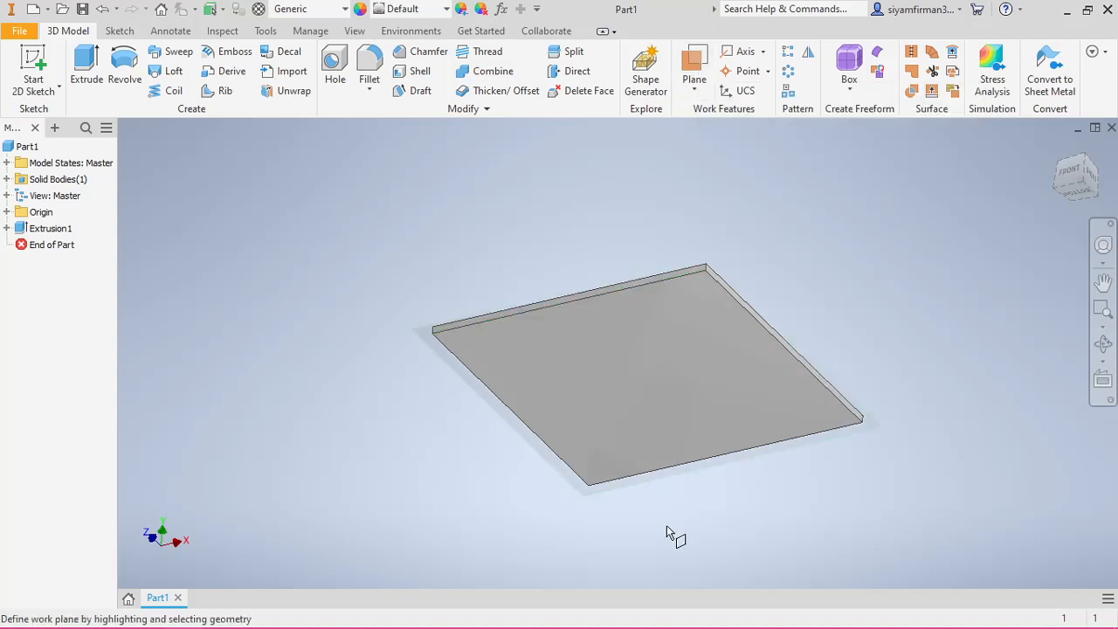
click(699, 382)
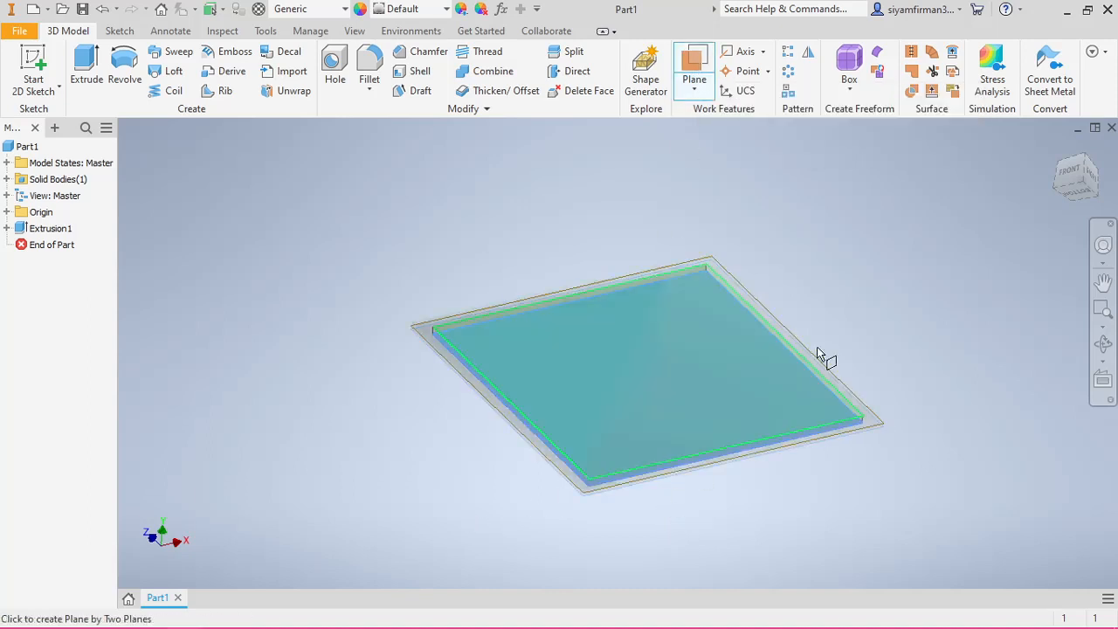
key(ctrl+z)
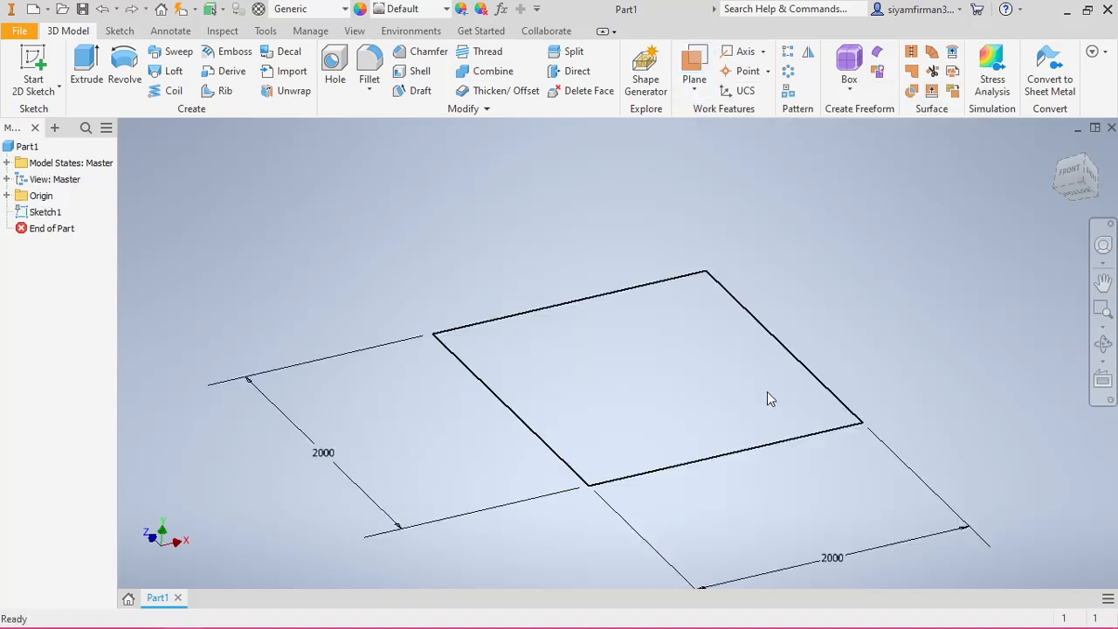
click(131, 10)
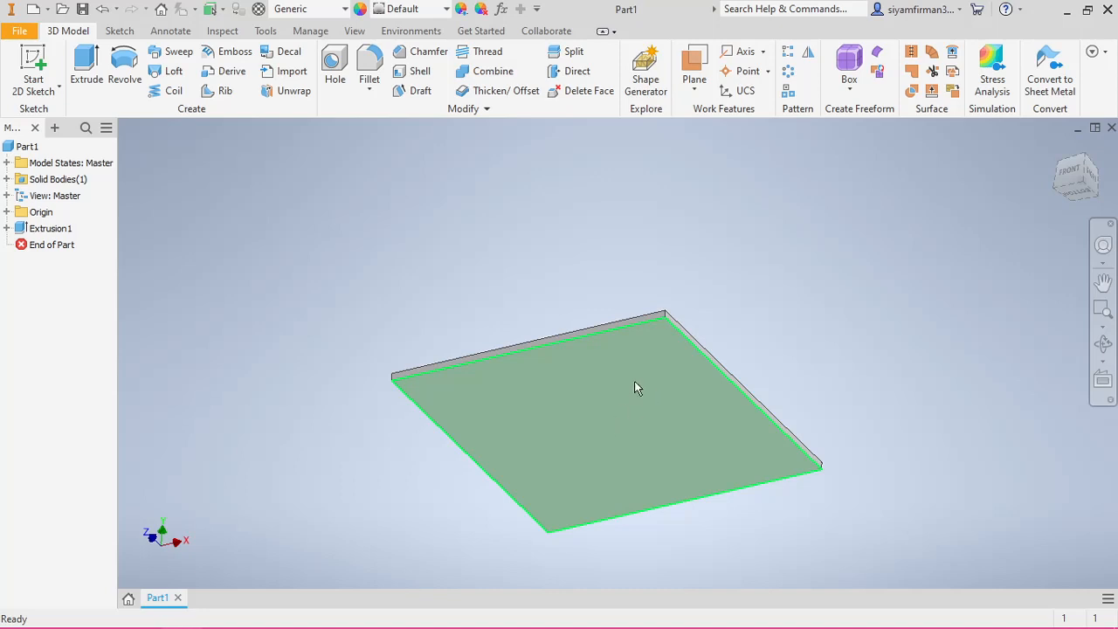
Step: Create a sketch on the plate's bottom face and draw a 150 x 150 mm square just inside the corner at the origin
click(600, 391)
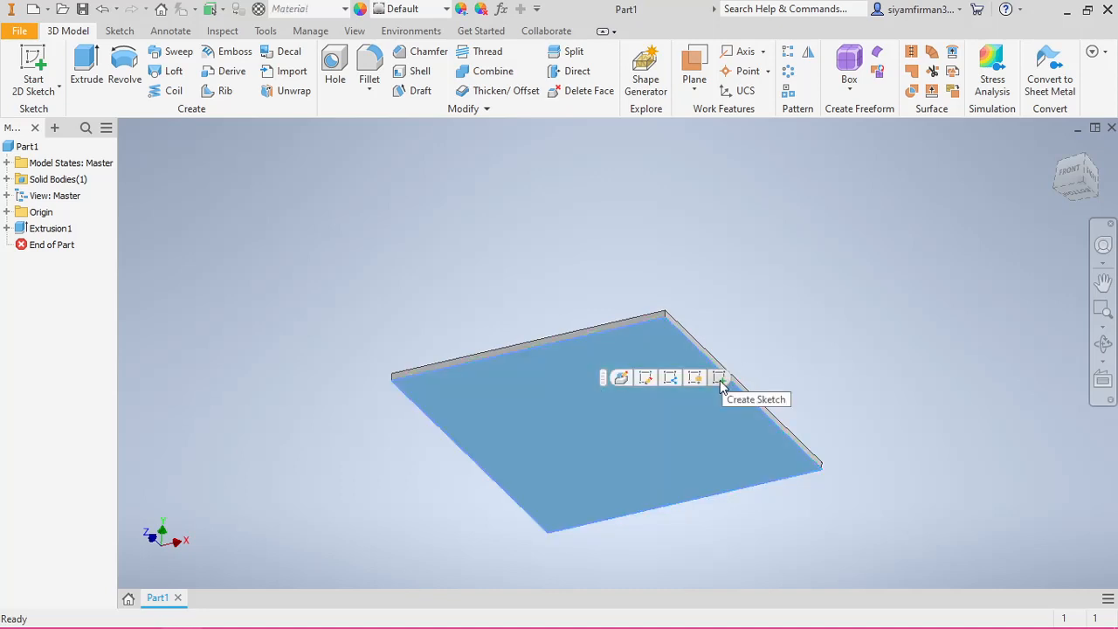
mouse_move(631, 456)
middle_down()
mouse_move(936, 266)
mouse_move(763, 276)
middle_up()
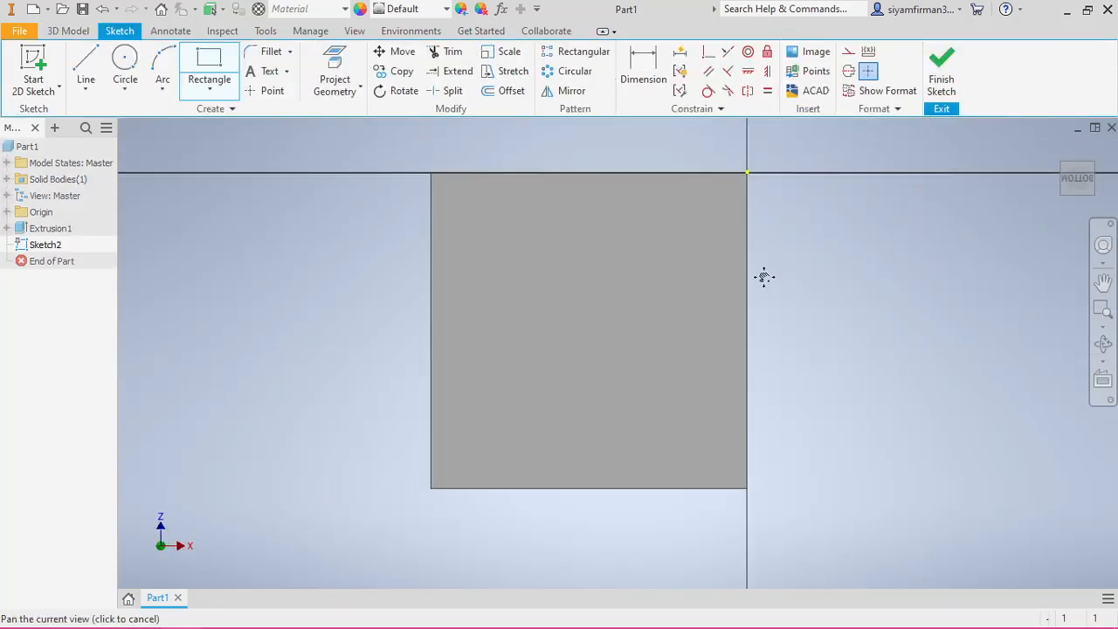
click(209, 62)
click(731, 185)
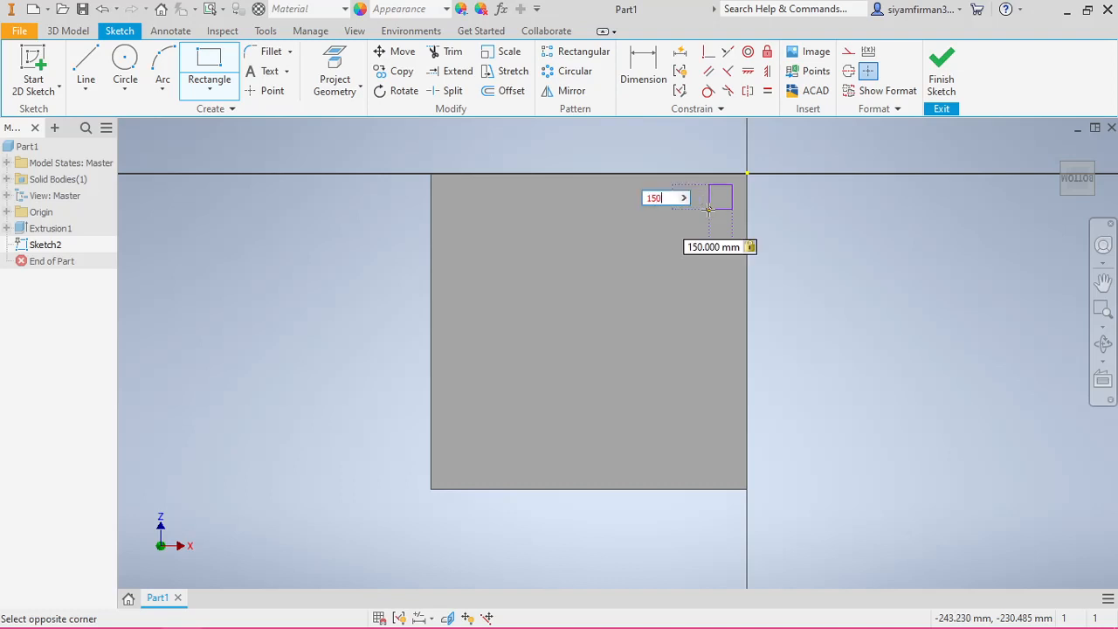
click(708, 210)
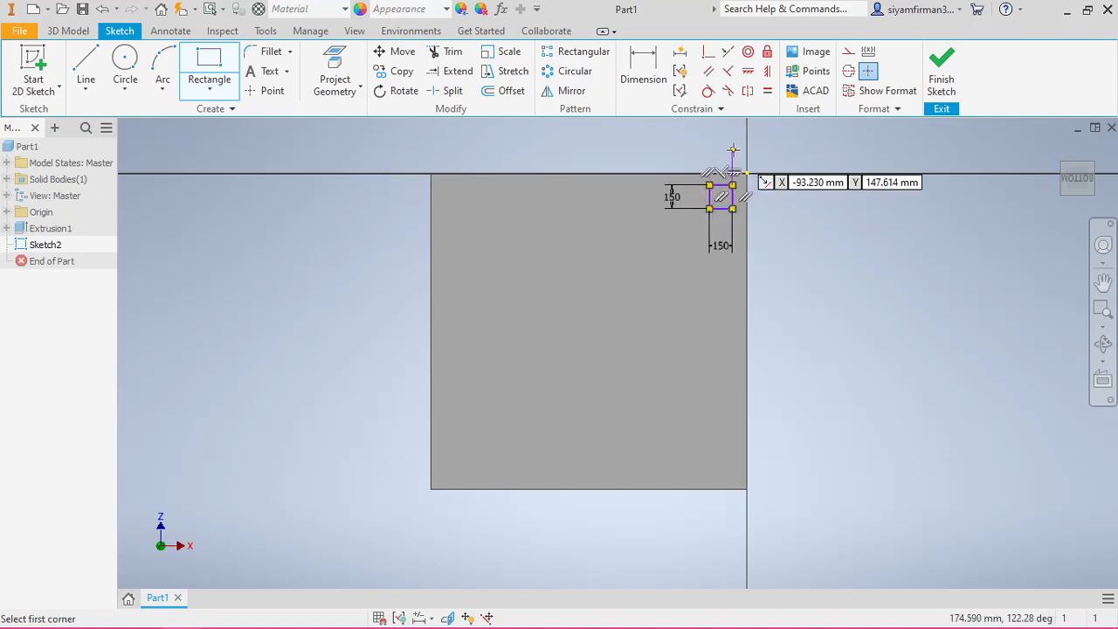
Step: Examine the small square's position relative to the edges and other corners of the plate
scroll(877, 285, up, 2)
mouse_move(872, 203)
middle_down()
mouse_move(748, 232)
mouse_move(769, 207)
middle_up()
scroll(665, 254, down, 5)
middle_drag(666, 254, 854, 181)
scroll(769, 247, up, 5)
middle_drag(756, 255, 667, 287)
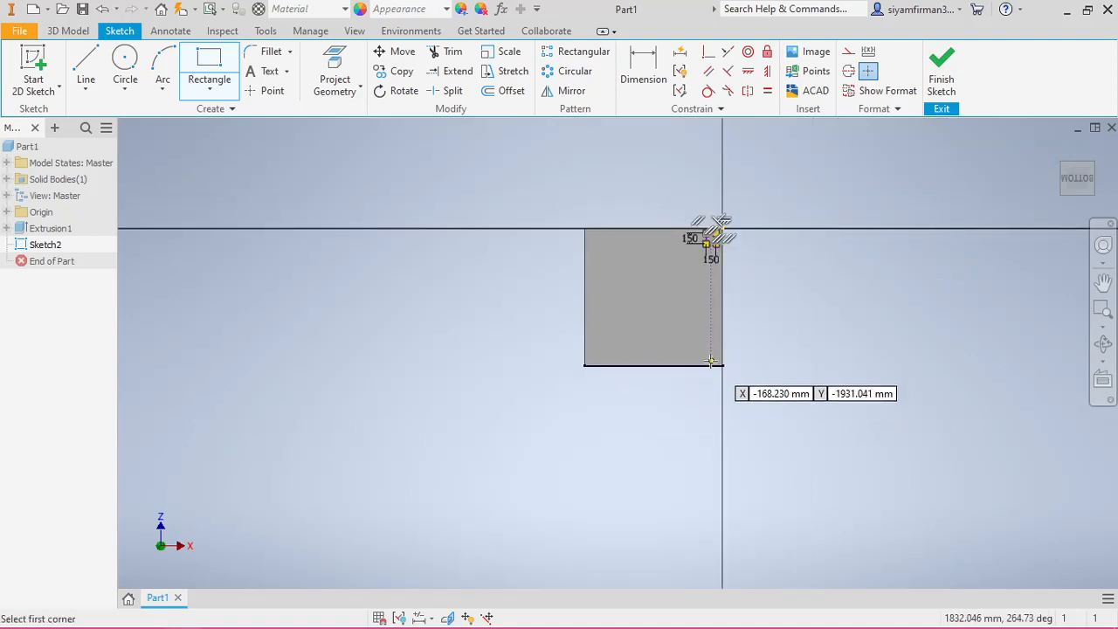
scroll(724, 352, down, 5)
scroll(708, 345, down, 2)
scroll(696, 340, up, 5)
middle_drag(696, 342, 753, 454)
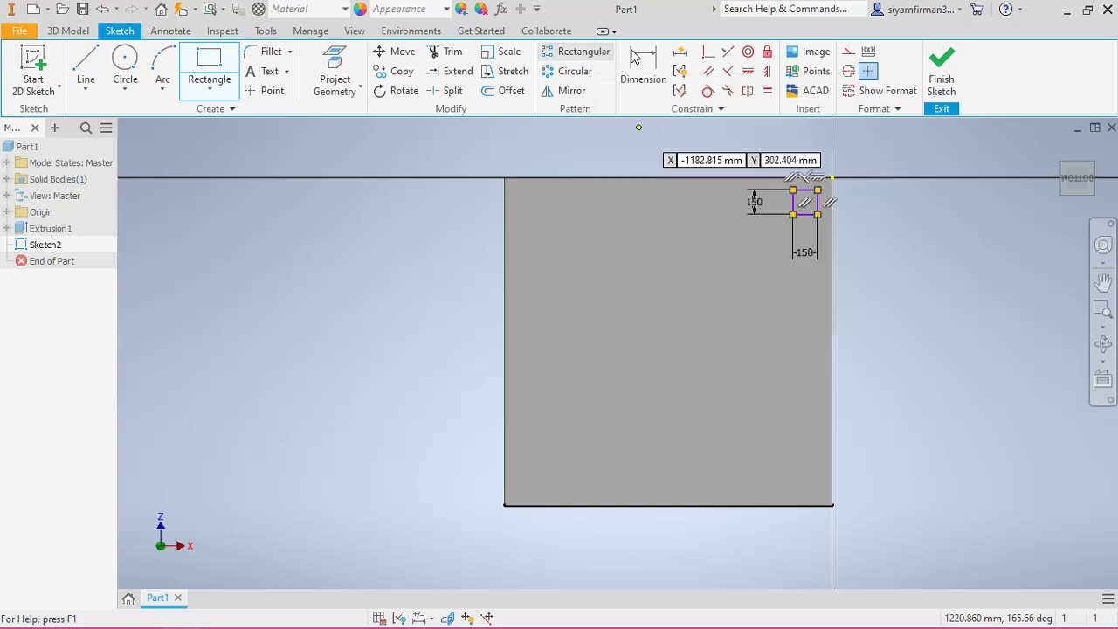
click(578, 52)
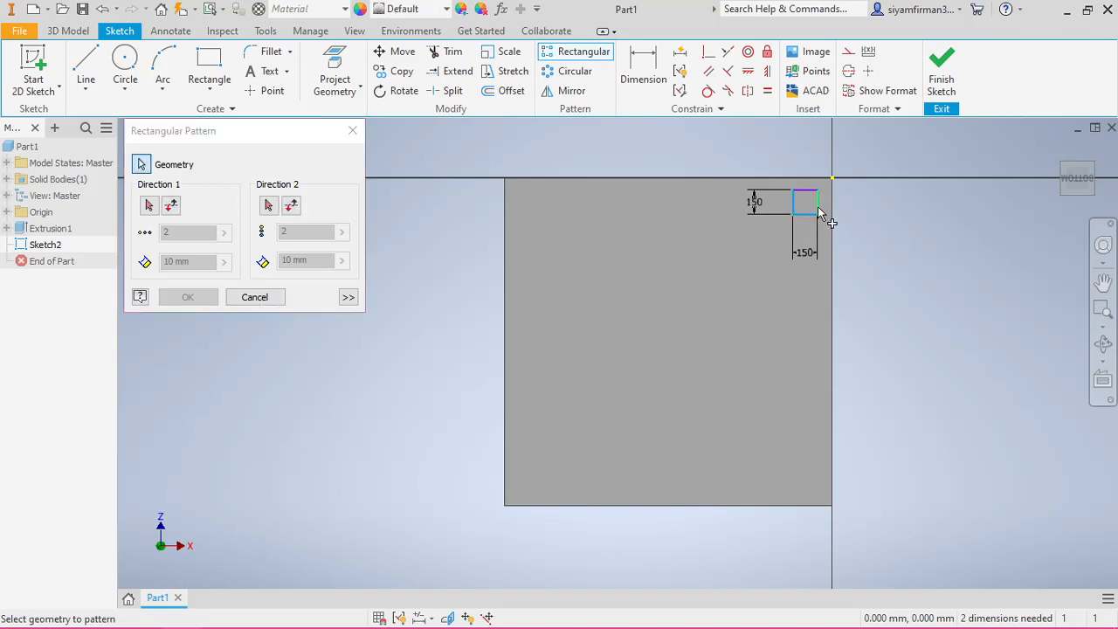
click(151, 207)
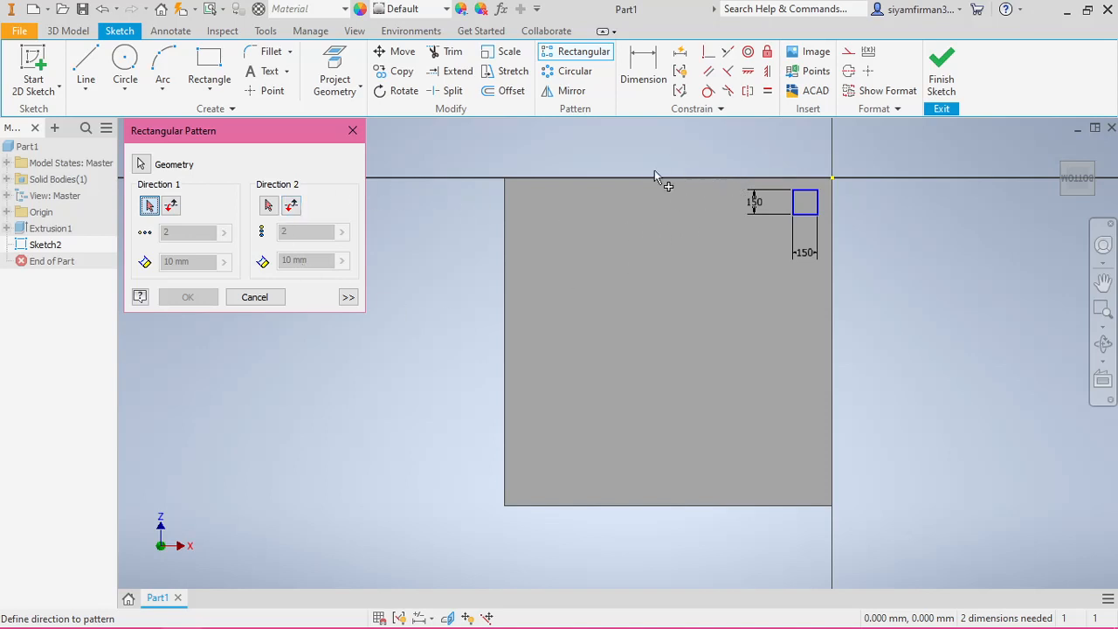
click(352, 130)
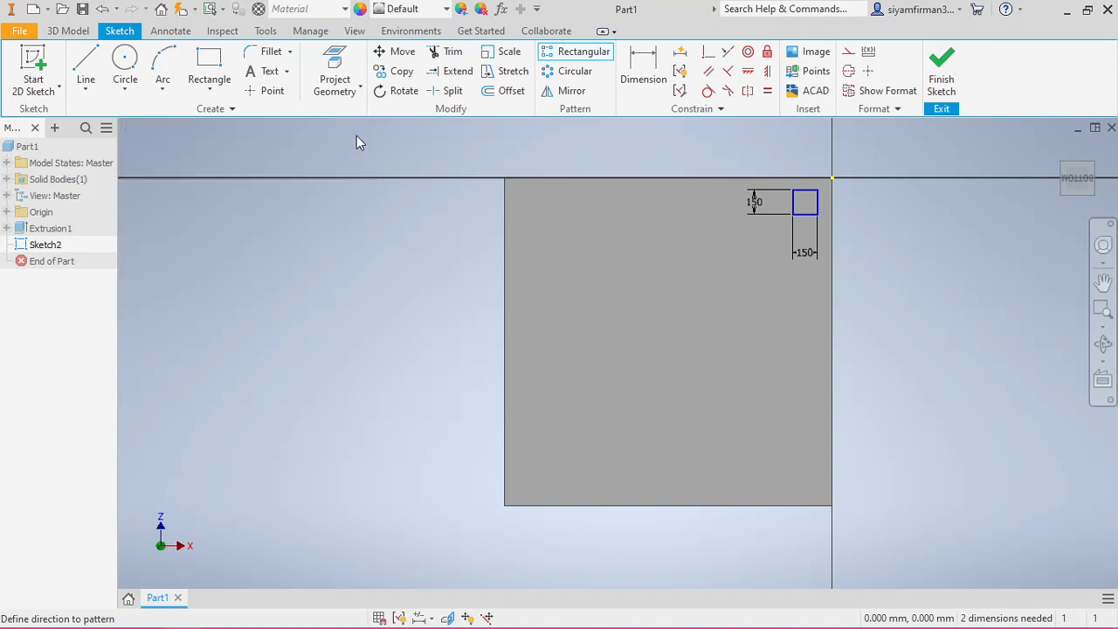
Step: Project the two plate edges nearest the small square into the sketch
click(334, 72)
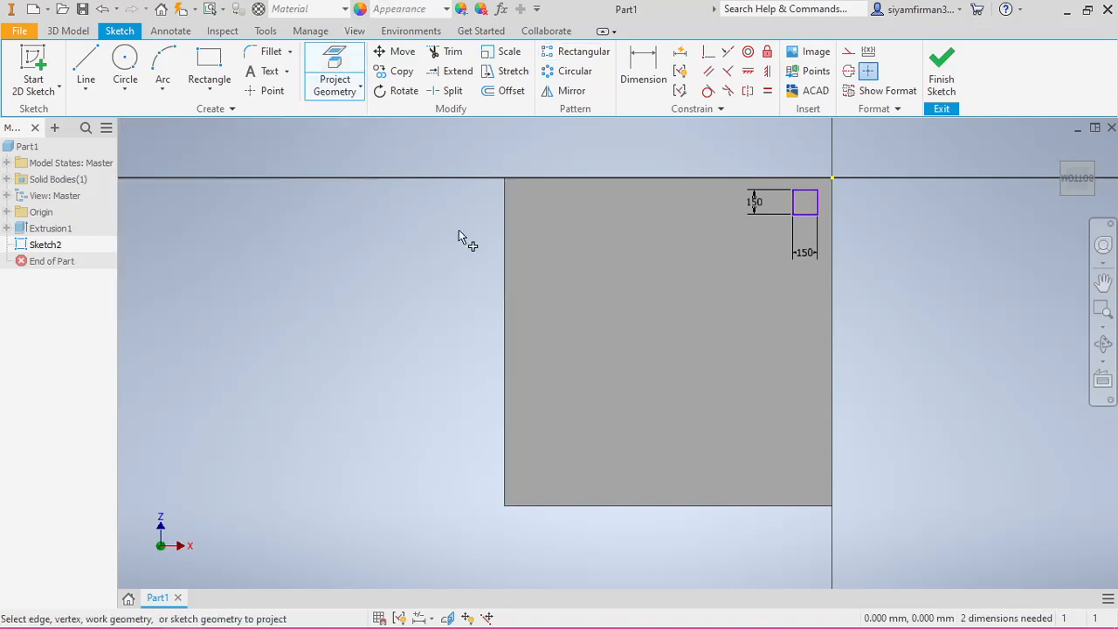
click(625, 178)
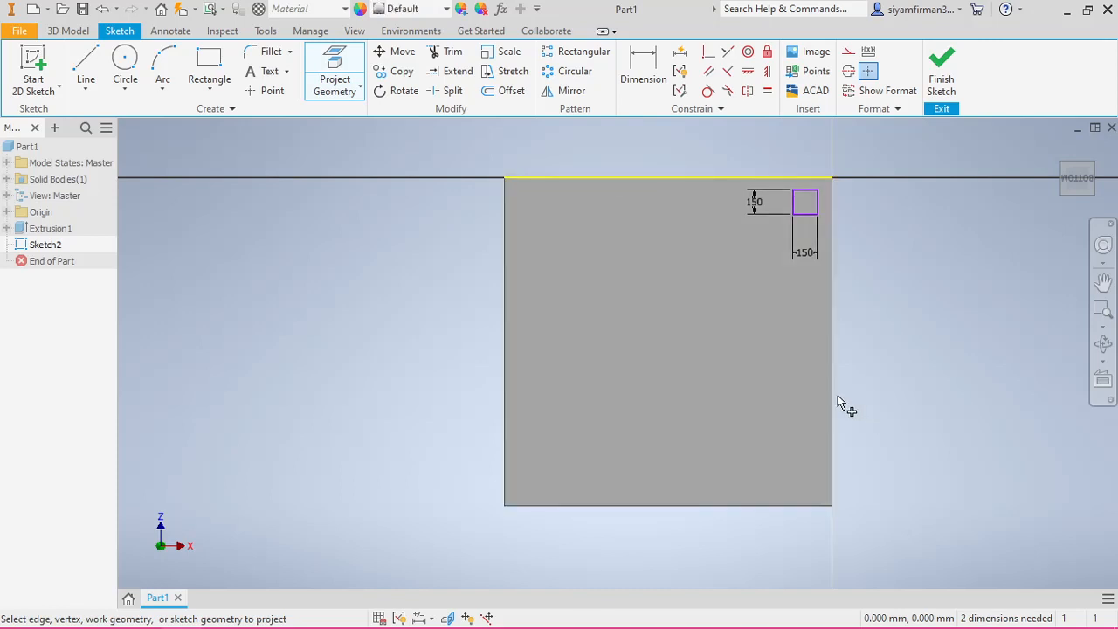
click(832, 406)
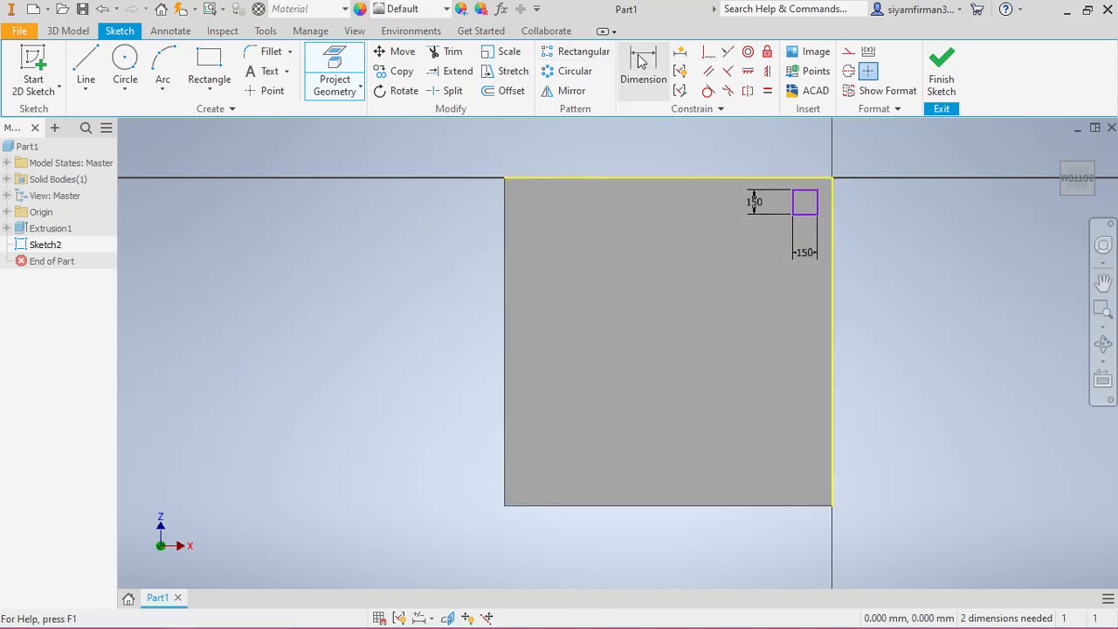
Step: Start a rectangular sketch pattern and select the four sides of the 150 mm square as its geometry
click(579, 51)
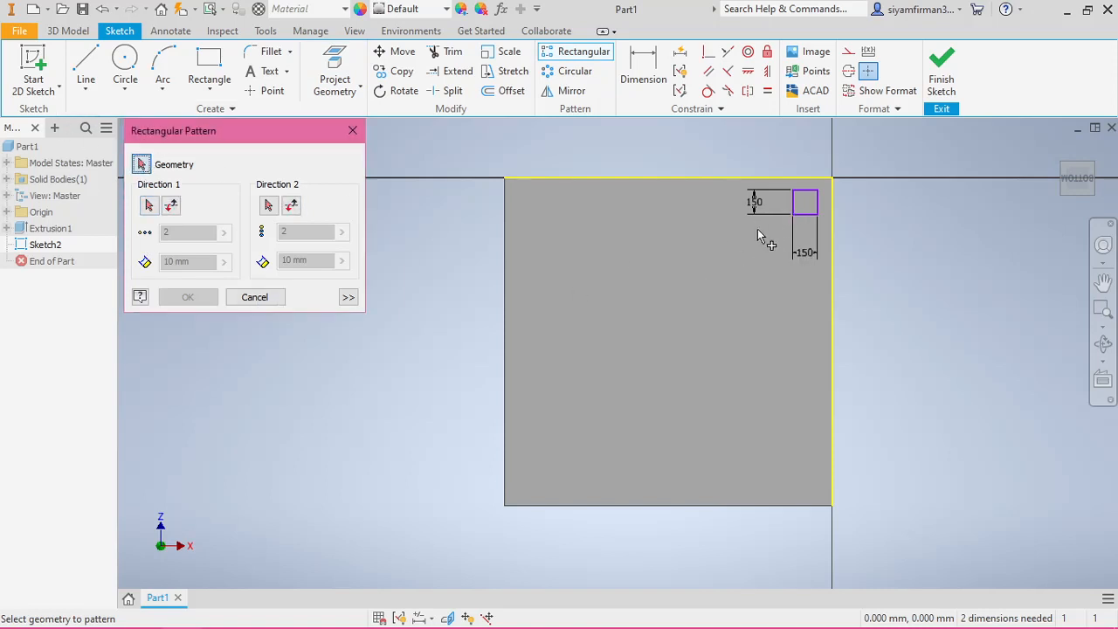
click(800, 216)
click(817, 203)
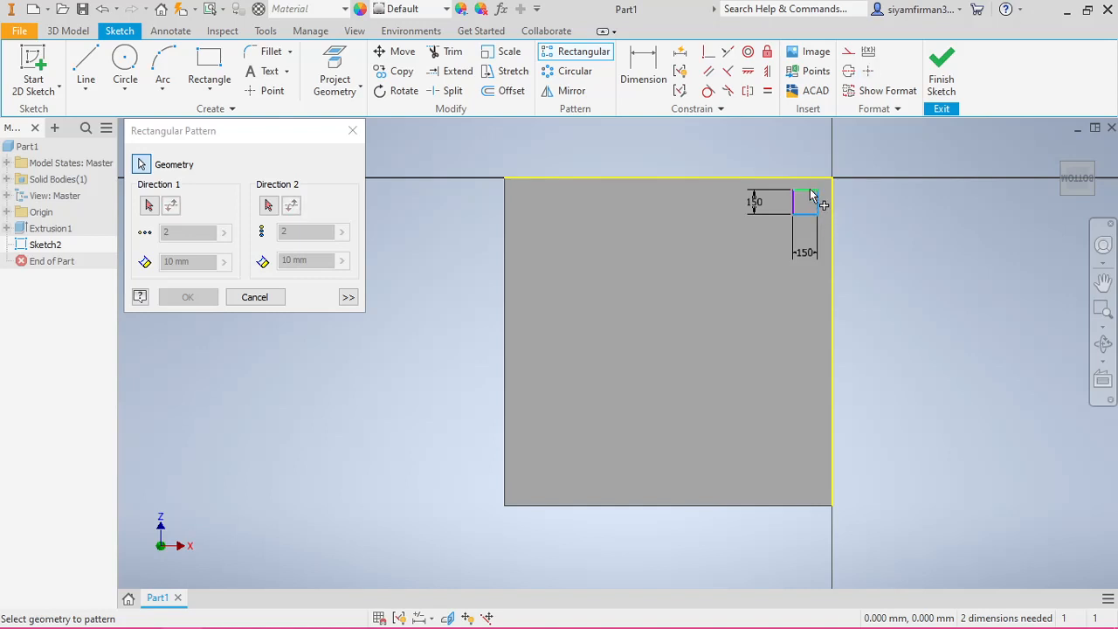
click(809, 191)
click(792, 203)
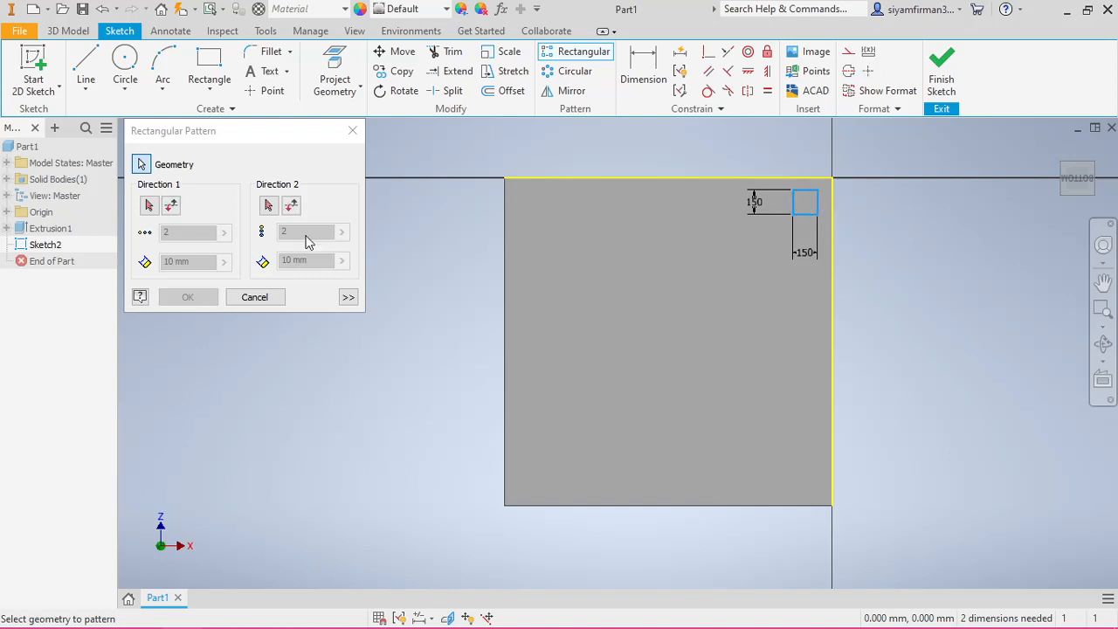
Step: Define the pattern's first direction along the plate's upper projected edge, reversed to run across the plate, and the second along the adjacent projected edge
click(148, 205)
click(585, 179)
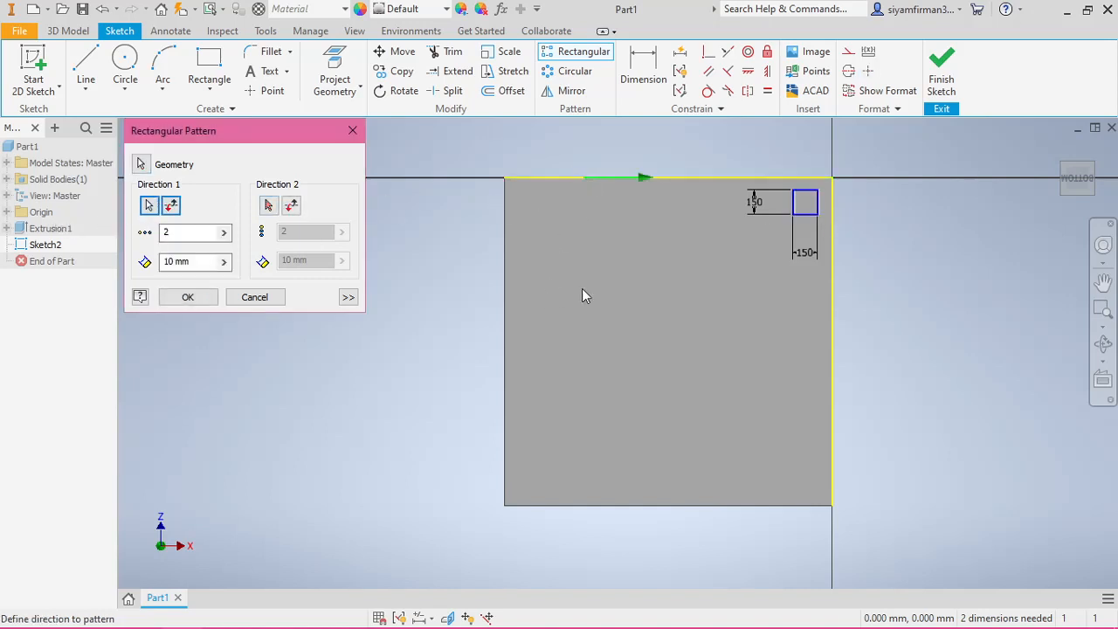
click(171, 206)
click(268, 205)
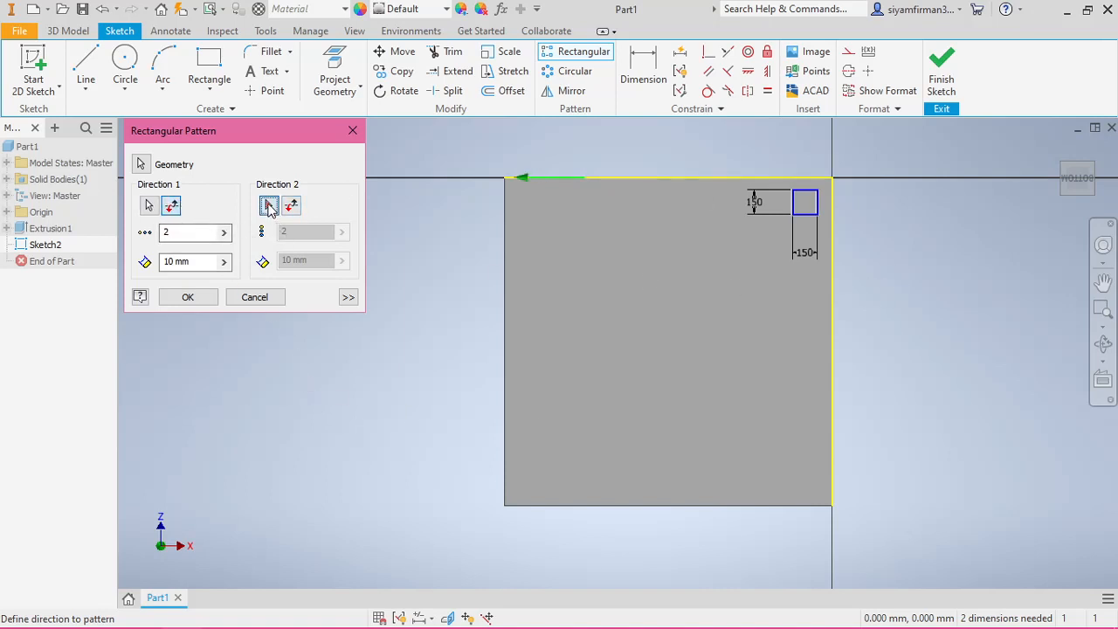
click(830, 355)
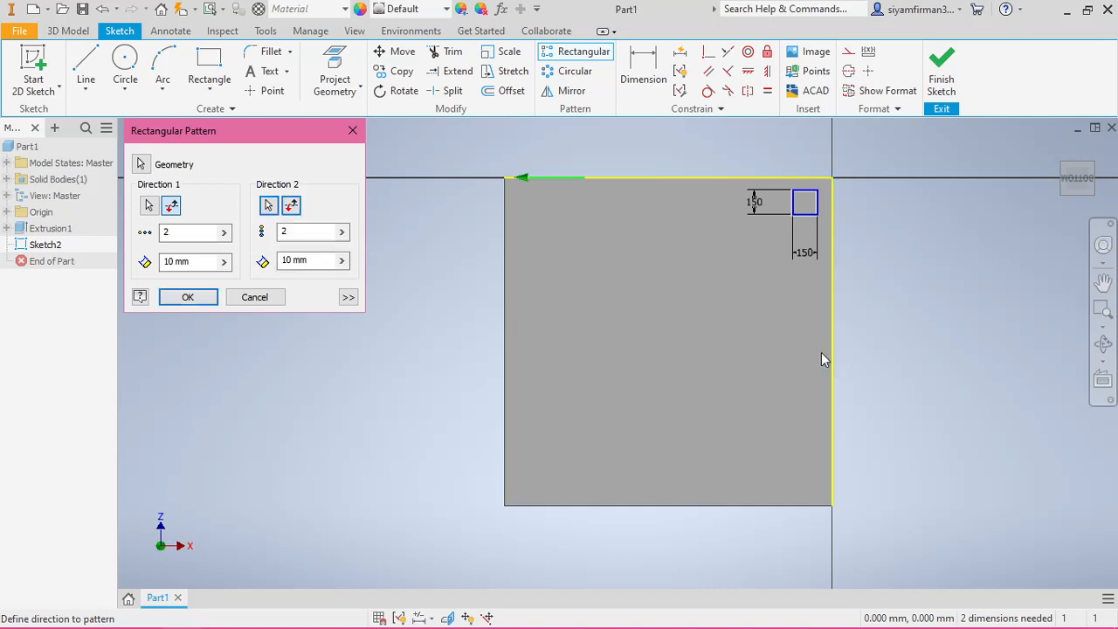
click(292, 207)
click(832, 320)
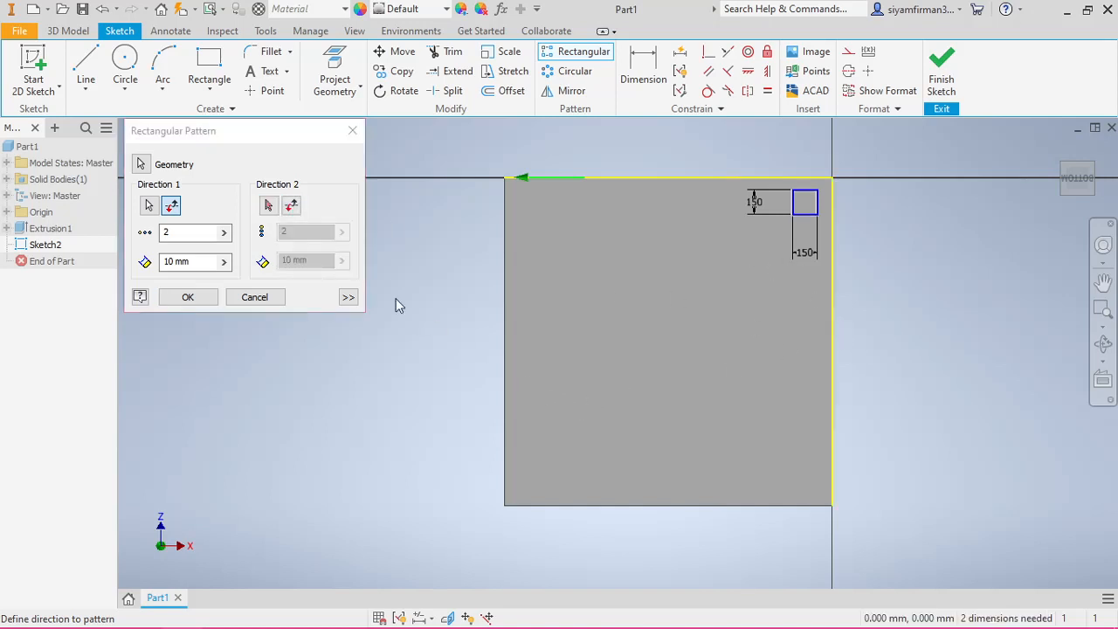
click(268, 205)
click(834, 361)
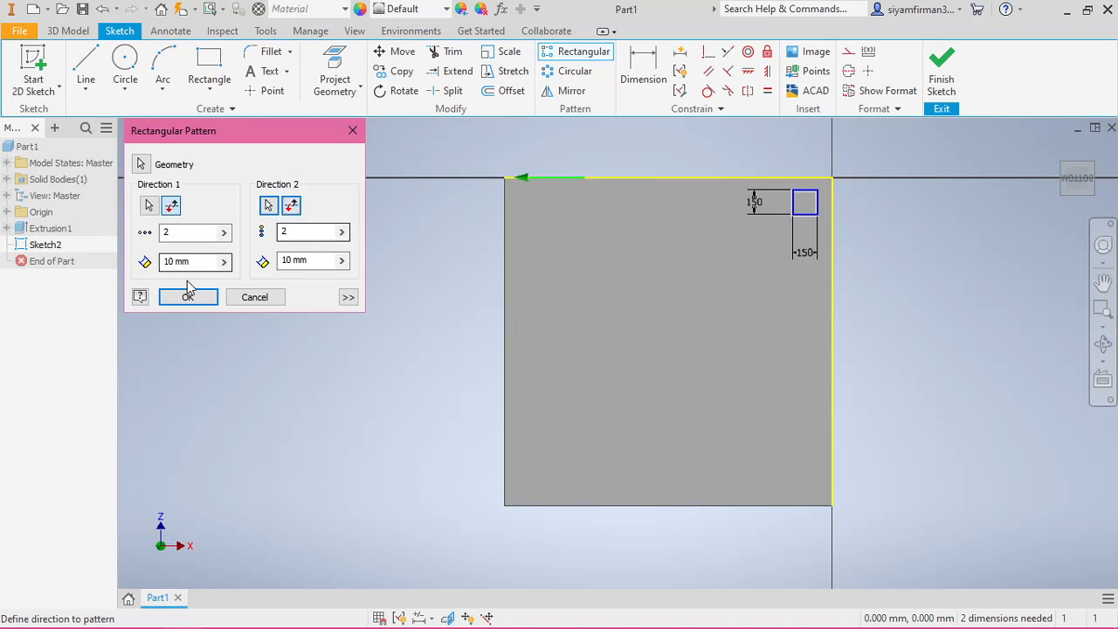
Step: Try different spacings for the pattern's first direction and settle on 1700 mm
drag(202, 270, 168, 266)
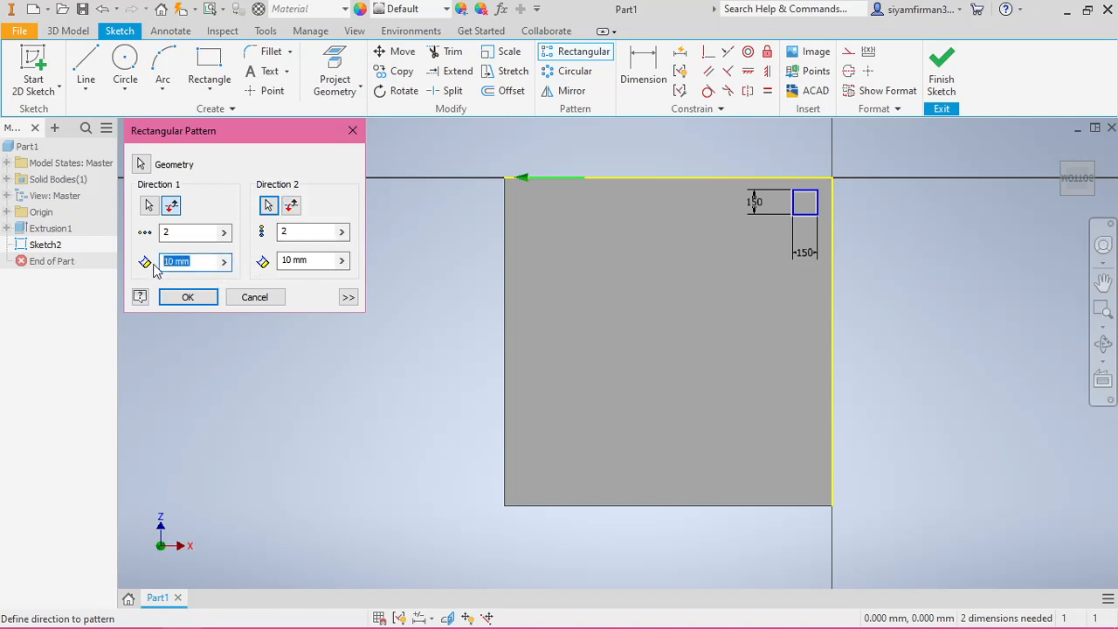
text(1000)
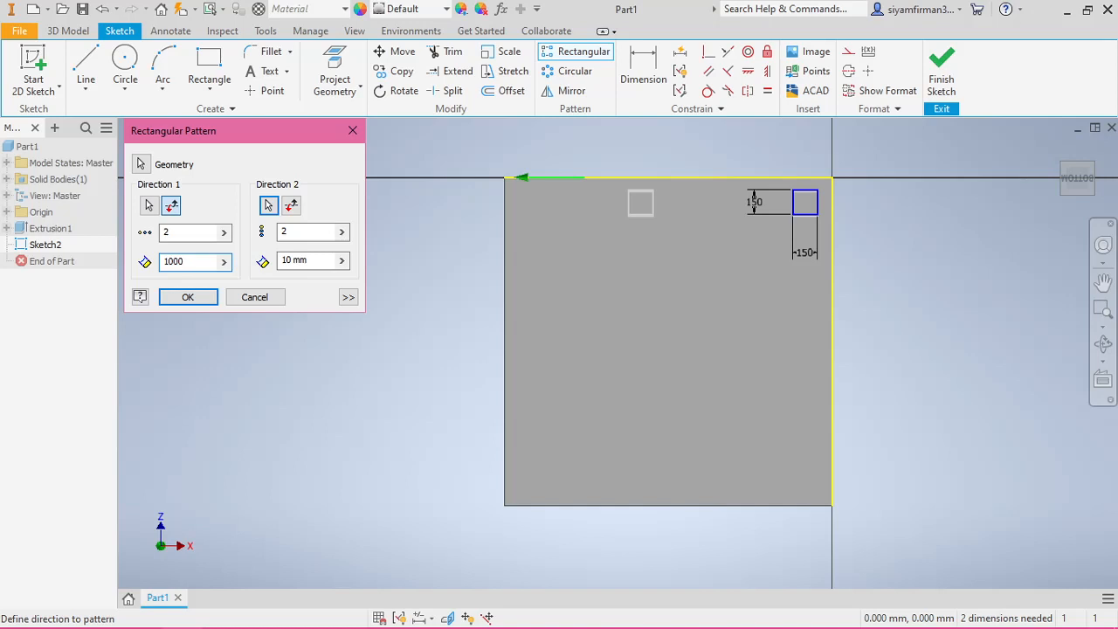
key(BackSpace)
key(BackSpace)
key(BackSpace)
text(90)
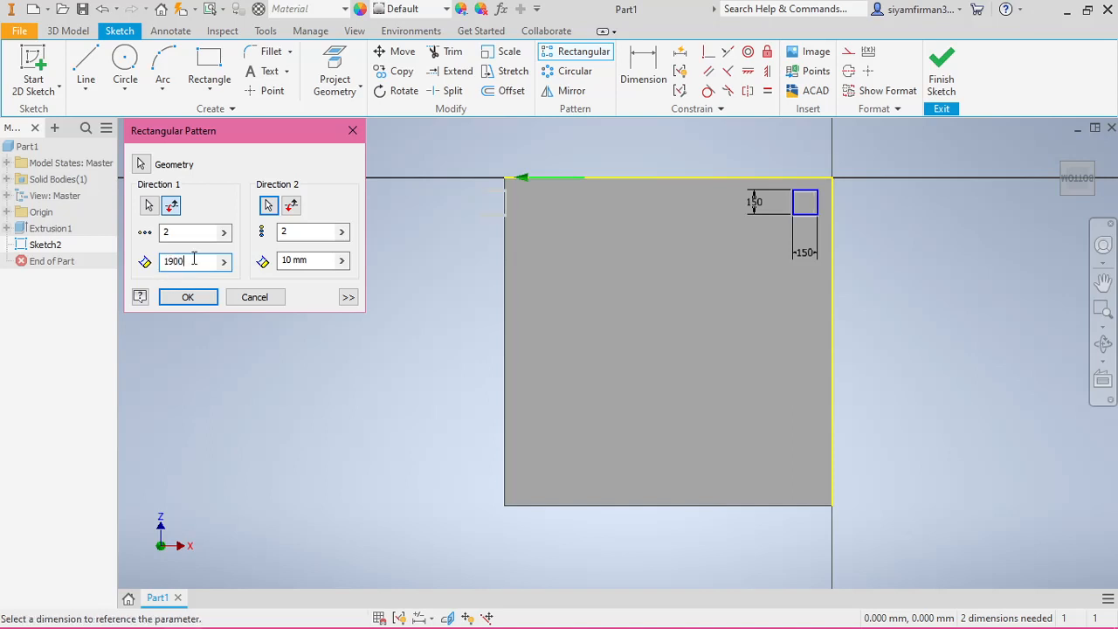
click(323, 257)
click(192, 261)
key(BackSpace)
text(0)
key(BackSpace)
key(BackSpace)
text(00)
key(BackSpace)
key(BackSpace)
key(BackSpace)
text(800)
key(BackSpace)
key(BackSpace)
text(700)
Step: Set the second direction's spacing to 1700 mm and create the pattern with two squares in each direction
click(323, 260)
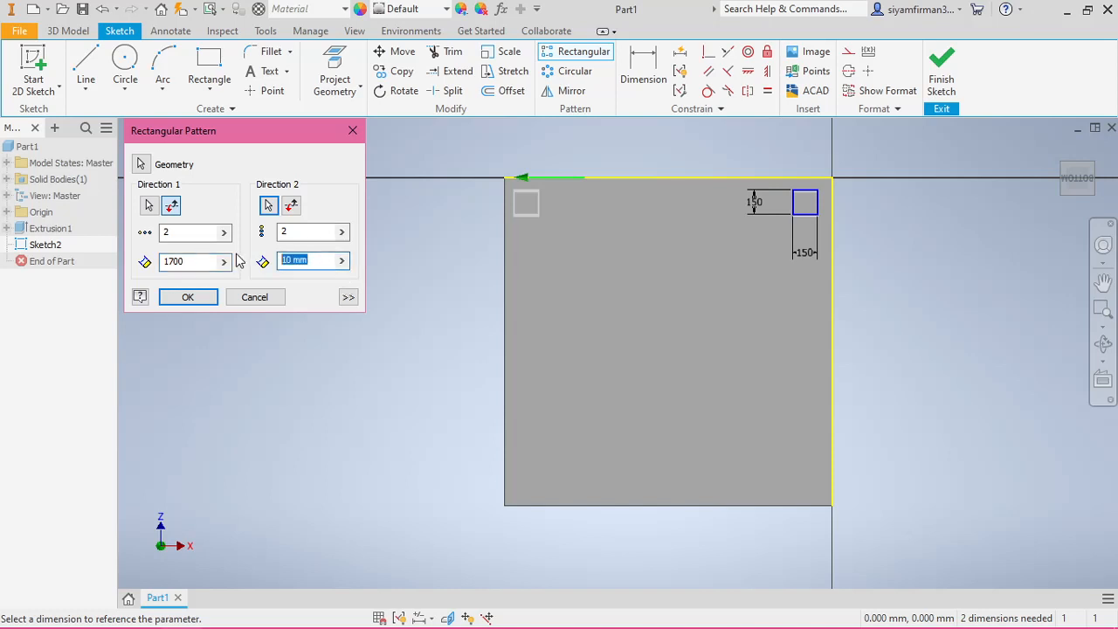
text(1700)
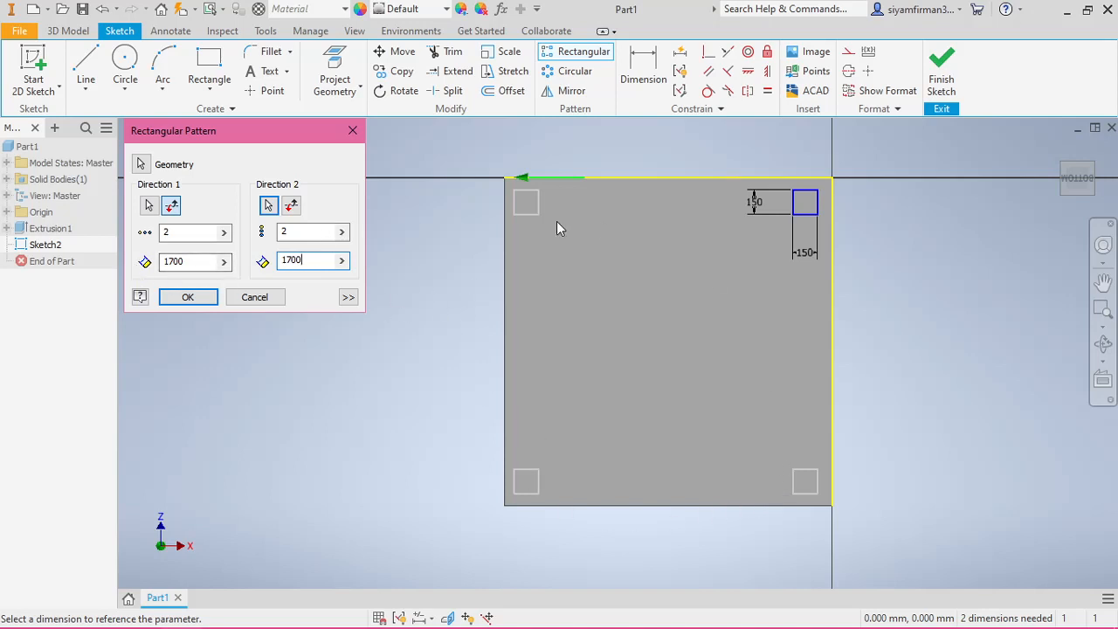
click(181, 297)
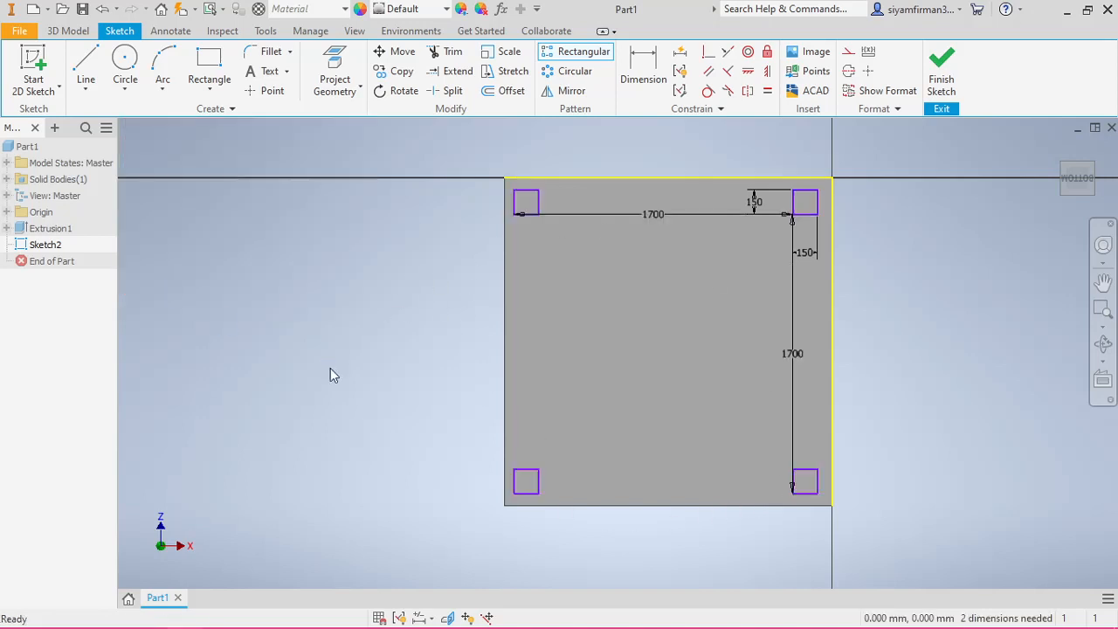
Step: Finish the sketch and select the four corner squares as the profiles of a new extrusion
scroll(854, 255, down, 3)
scroll(855, 267, up, 5)
middle_drag(910, 370, 945, 327)
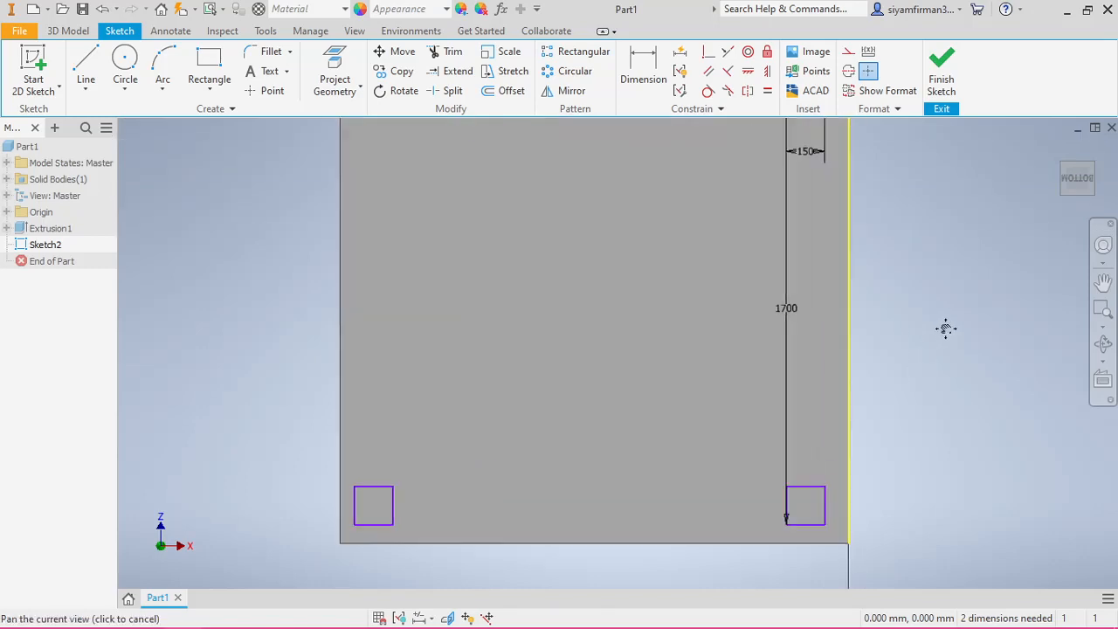
mouse_move(925, 373)
shift+middle_down()
mouse_move(958, 320)
mouse_move(733, 334)
mouse_move(853, 365)
mouse_move(851, 332)
mouse_move(818, 315)
mouse_move(788, 365)
shift+middle_up()
scroll(789, 365, up, 3)
middle_drag(636, 335, 651, 387)
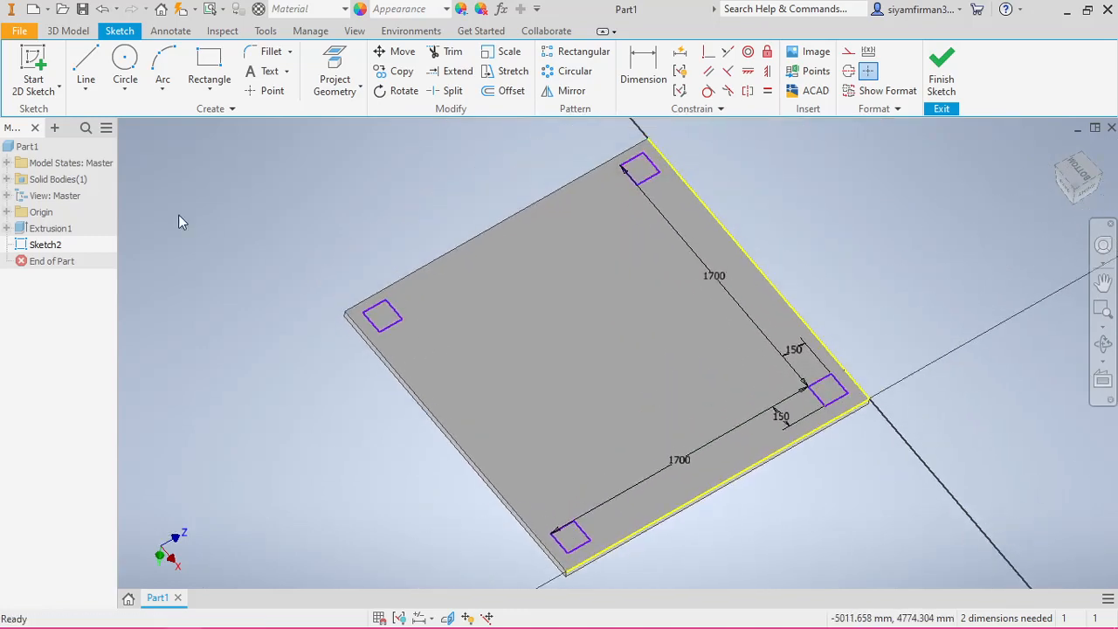
click(940, 68)
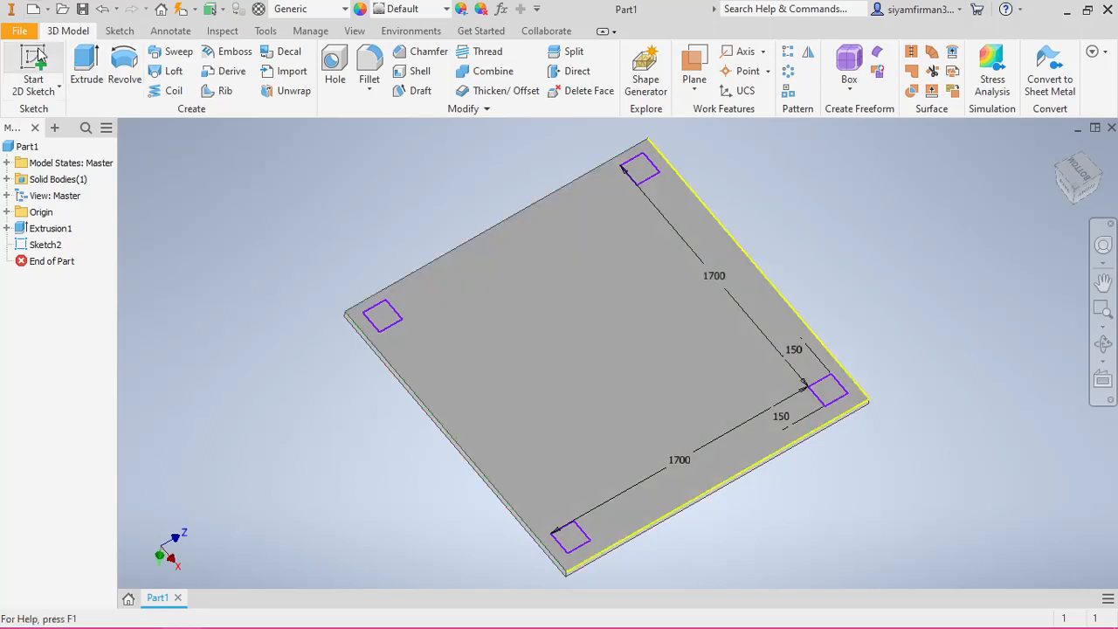
click(68, 77)
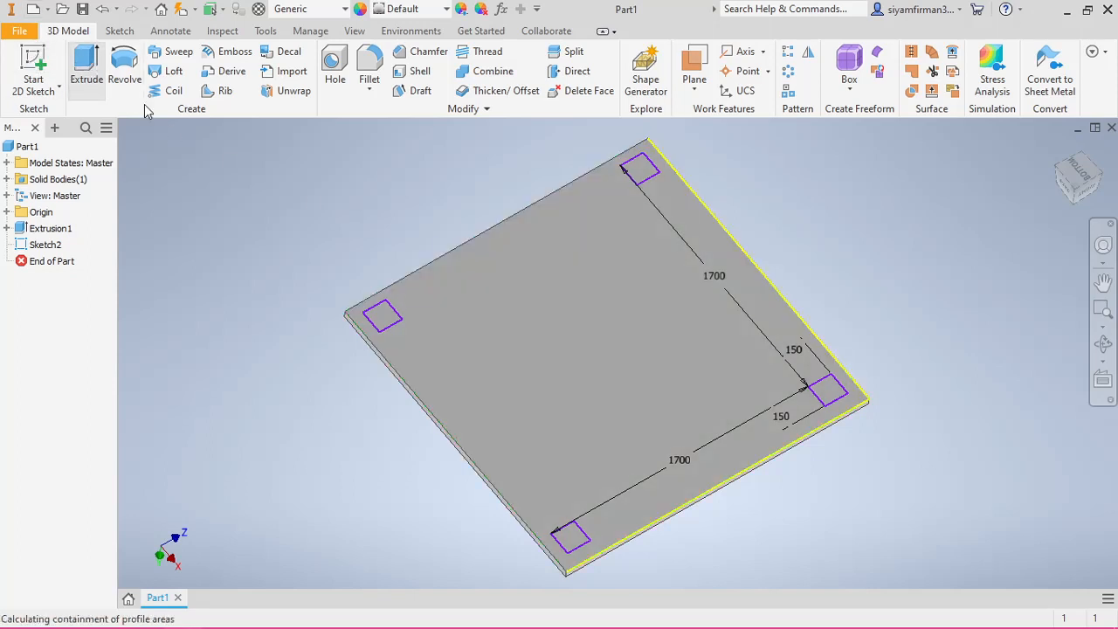
click(389, 310)
click(642, 171)
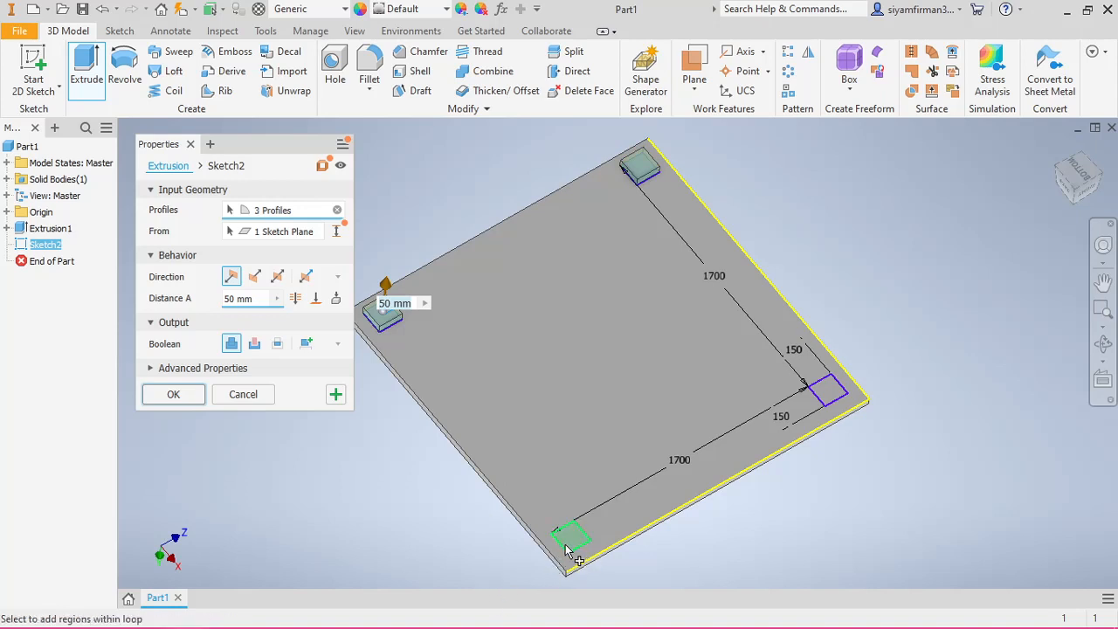
click(837, 397)
Step: Extrude the four squares about 1058 mm away from the plate's underside, joined to the plate as table legs
middle_drag(704, 418, 798, 364)
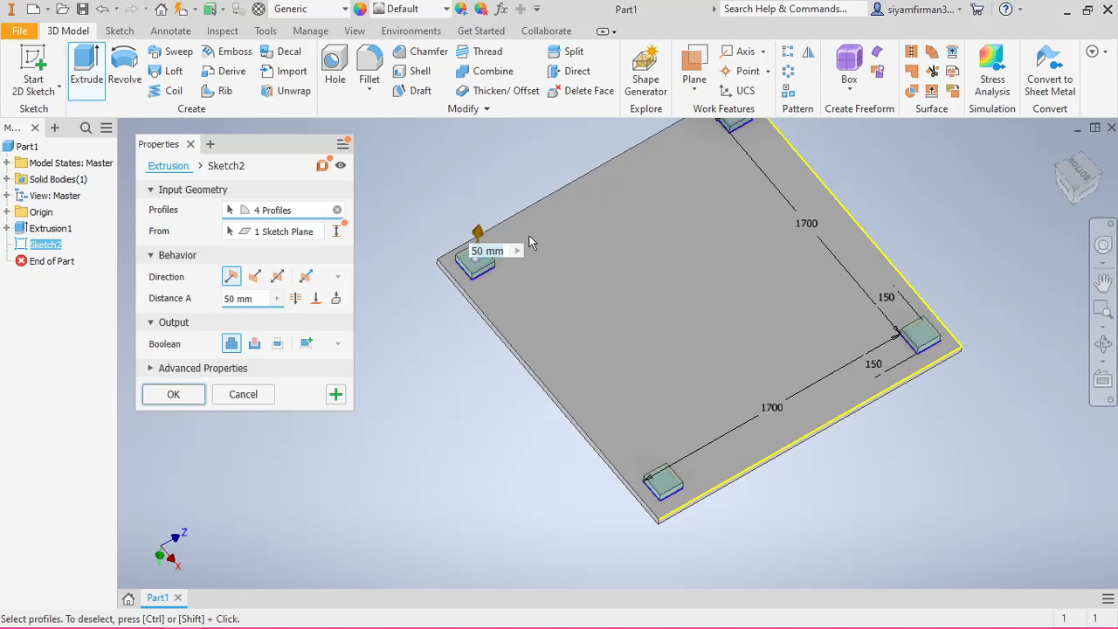
scroll(529, 245, down, 4)
scroll(584, 232, up, 2)
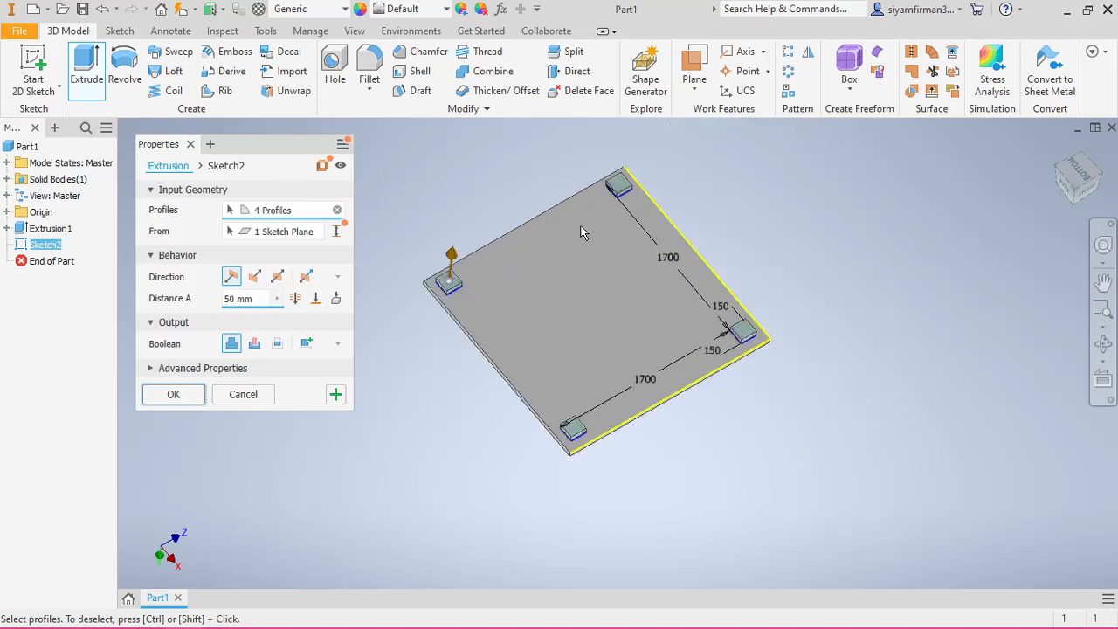
scroll(583, 233, up, 3)
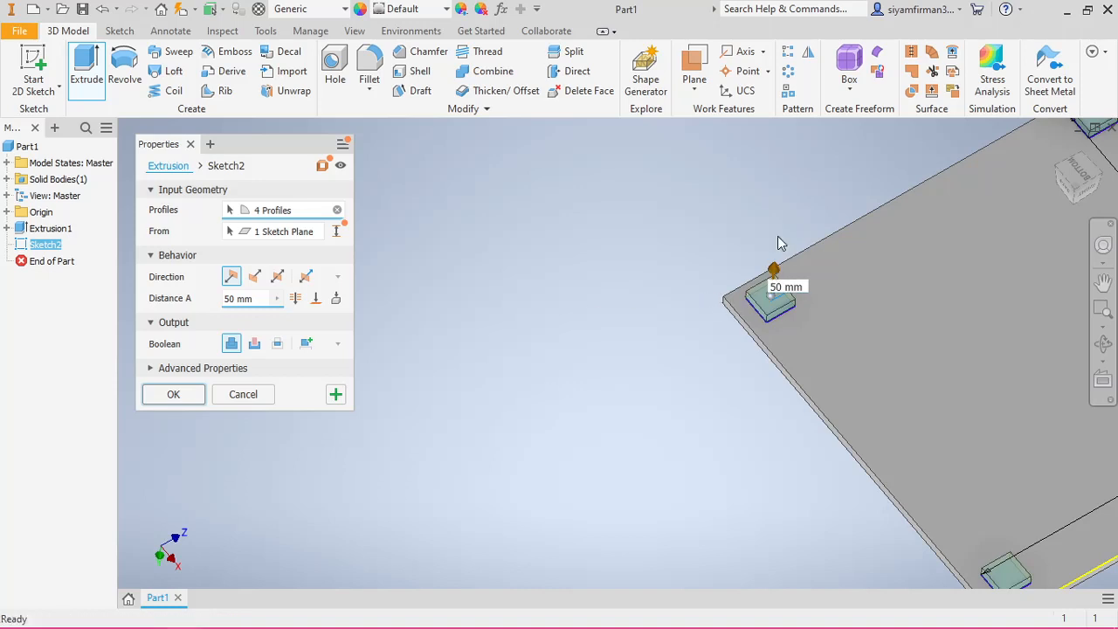
drag(779, 268, 735, 257)
scroll(540, 278, down, 4)
middle_drag(576, 296, 500, 326)
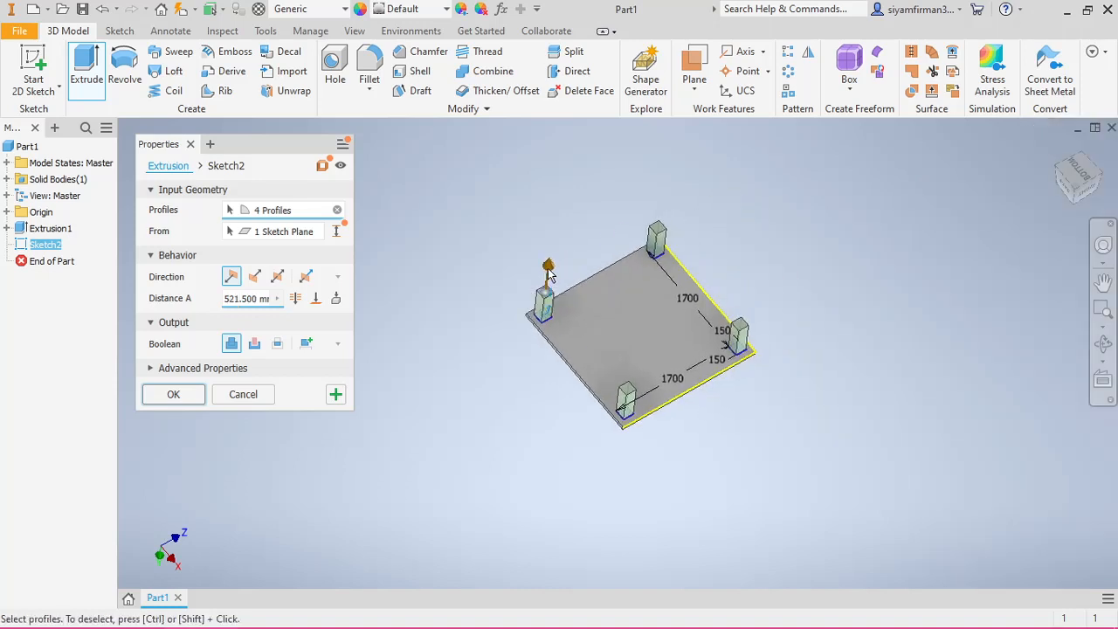
scroll(547, 272, up, 3)
drag(549, 287, 603, 170)
shift+middle_drag(665, 379, 740, 207)
scroll(811, 350, down, 3)
shift+middle_drag(811, 359, 826, 288)
drag(711, 494, 743, 404)
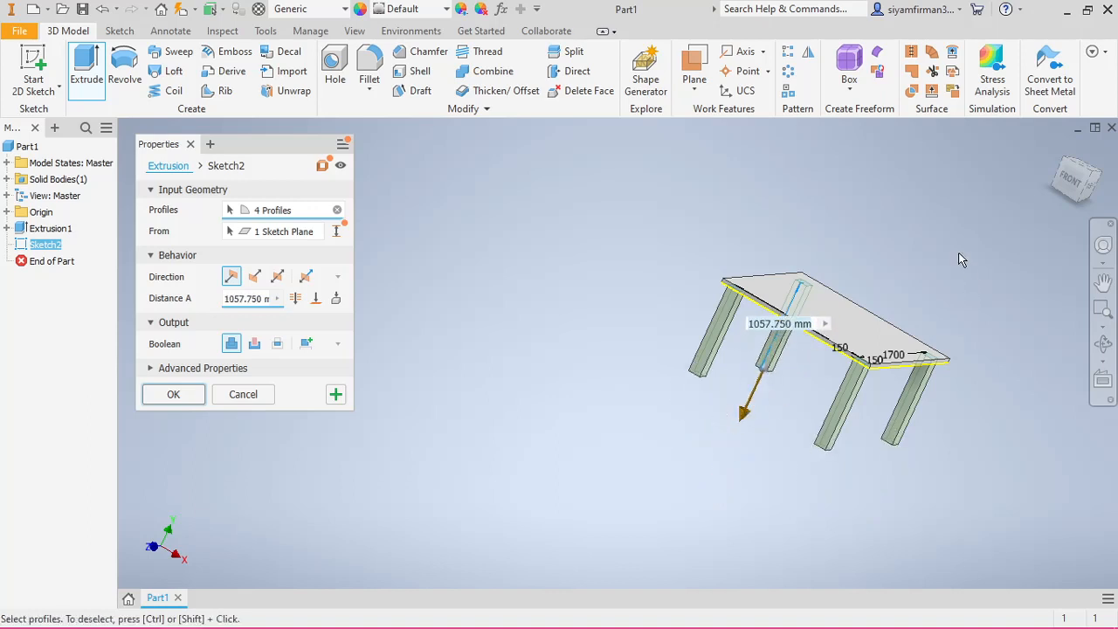
middle_drag(962, 269, 757, 311)
shift+middle_drag(831, 280, 775, 288)
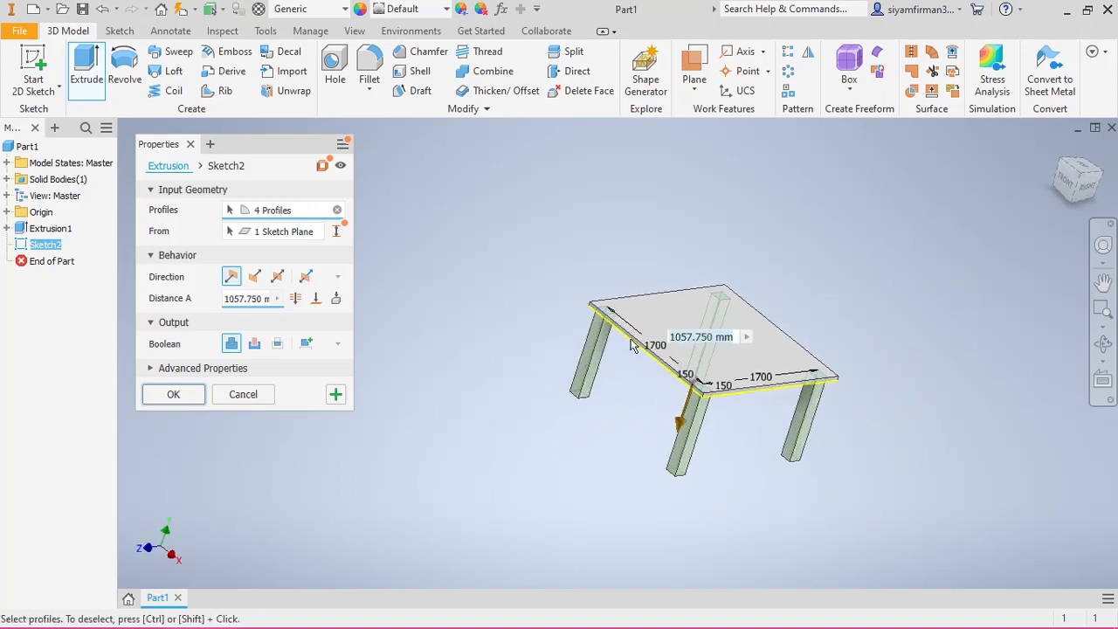
click(175, 398)
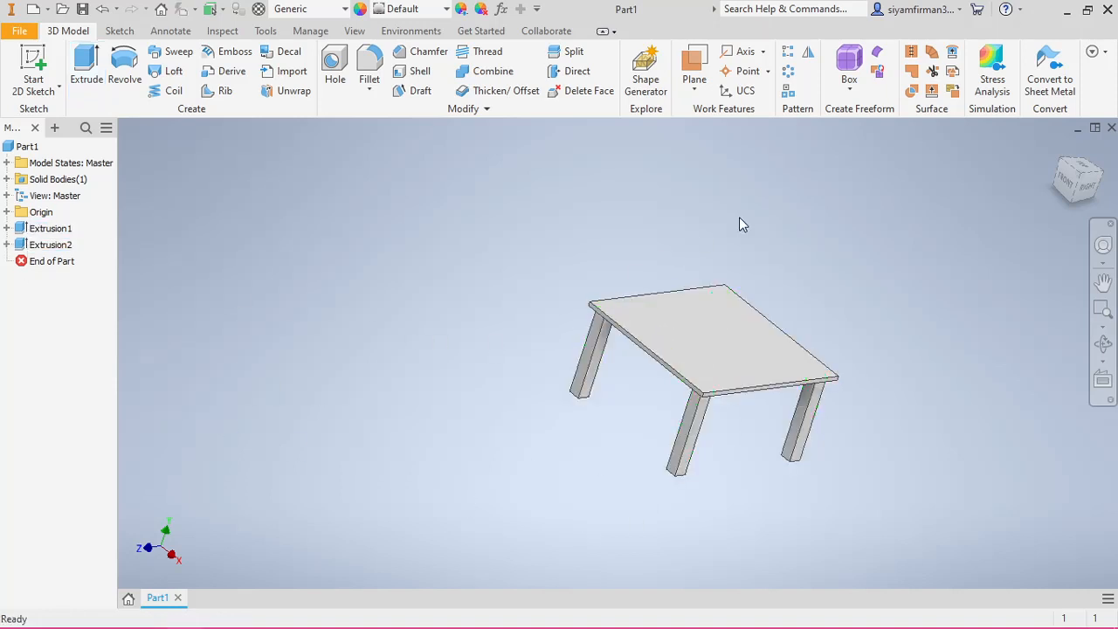
Step: Examine the finished table from several sides, from the right, and in a corner view
shift+middle_drag(741, 218, 572, 183)
shift+middle_drag(572, 185, 525, 299)
middle_drag(524, 413, 704, 385)
shift+middle_drag(621, 440, 807, 401)
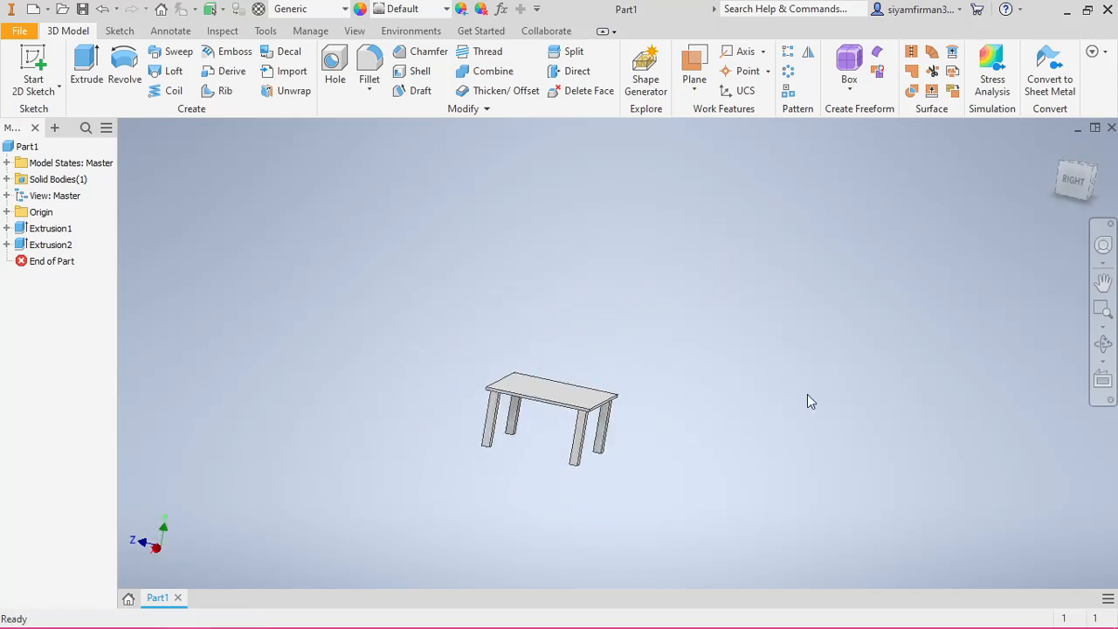
middle_drag(582, 450, 581, 532)
scroll(655, 462, down, 5)
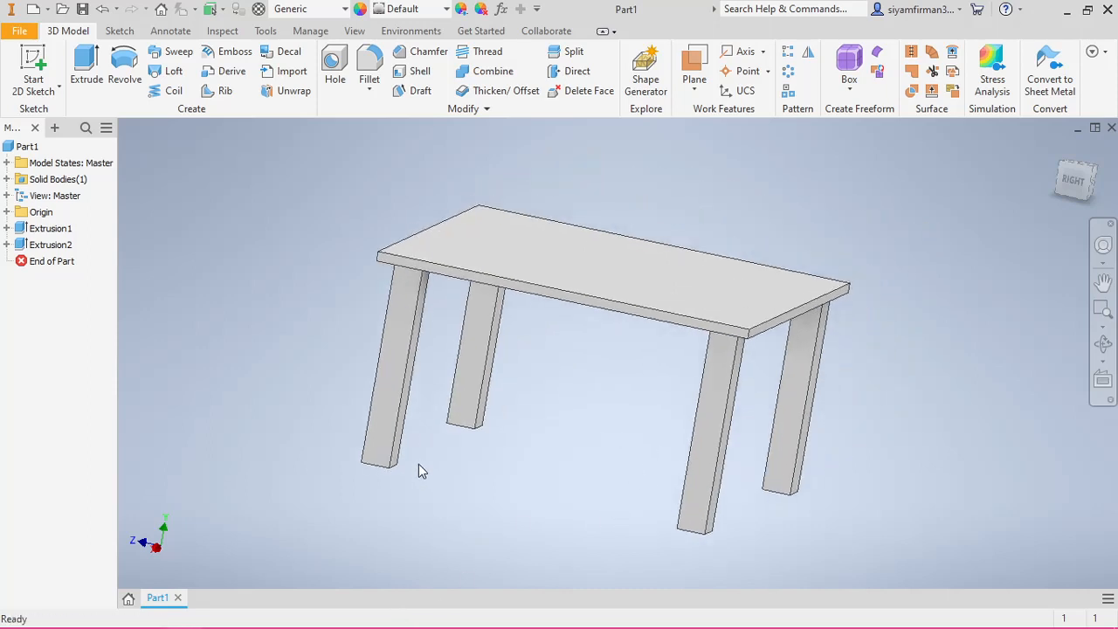
click(1073, 180)
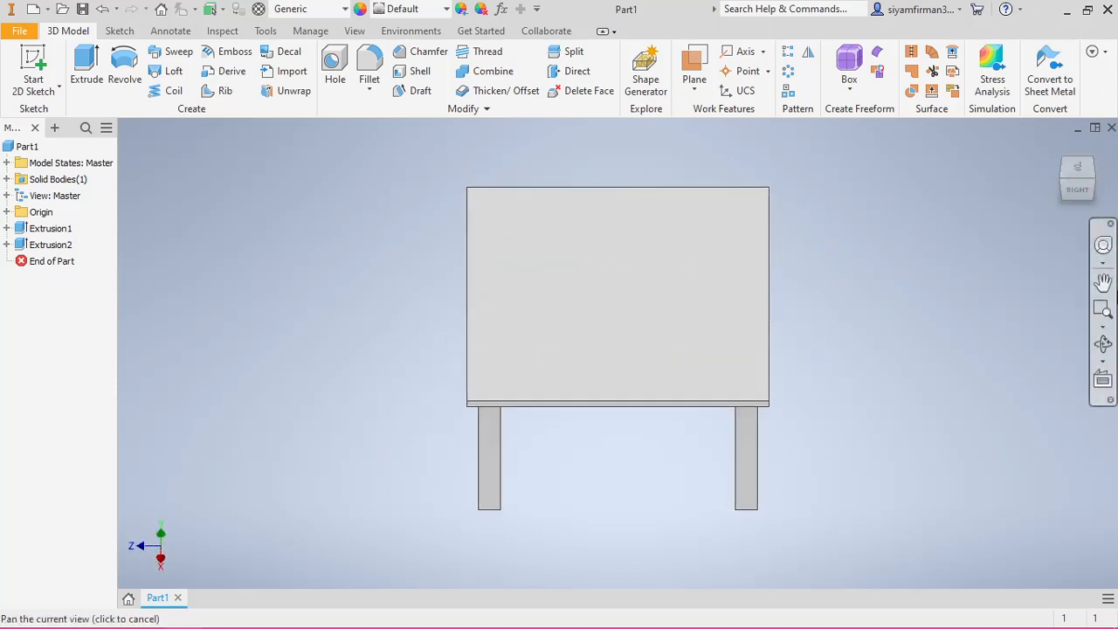
click(1094, 181)
mouse_move(232, 626)
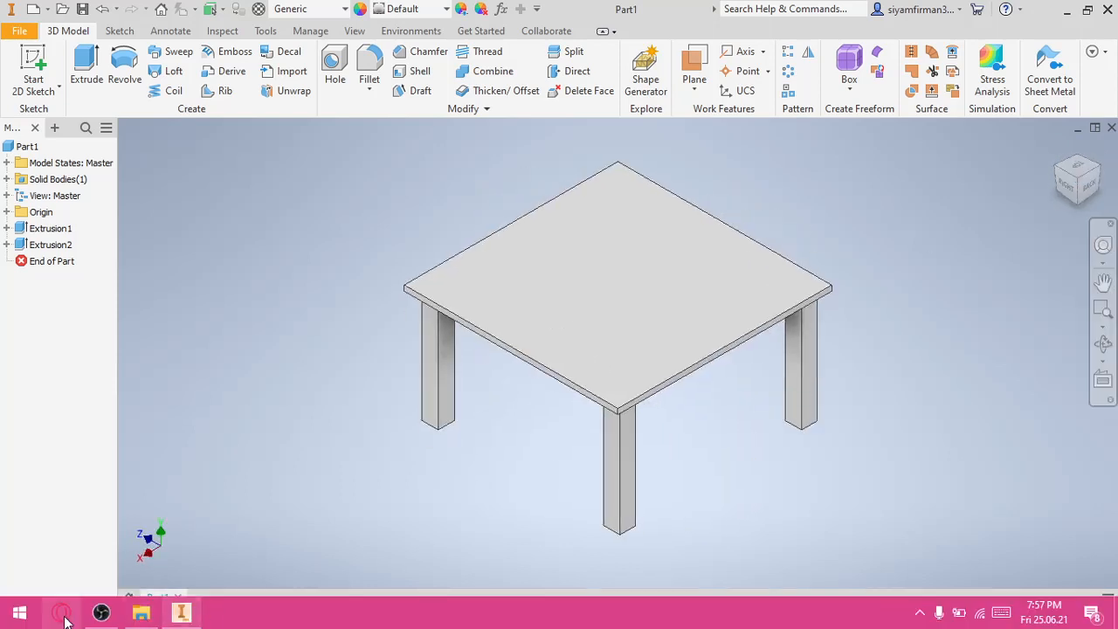
click(101, 612)
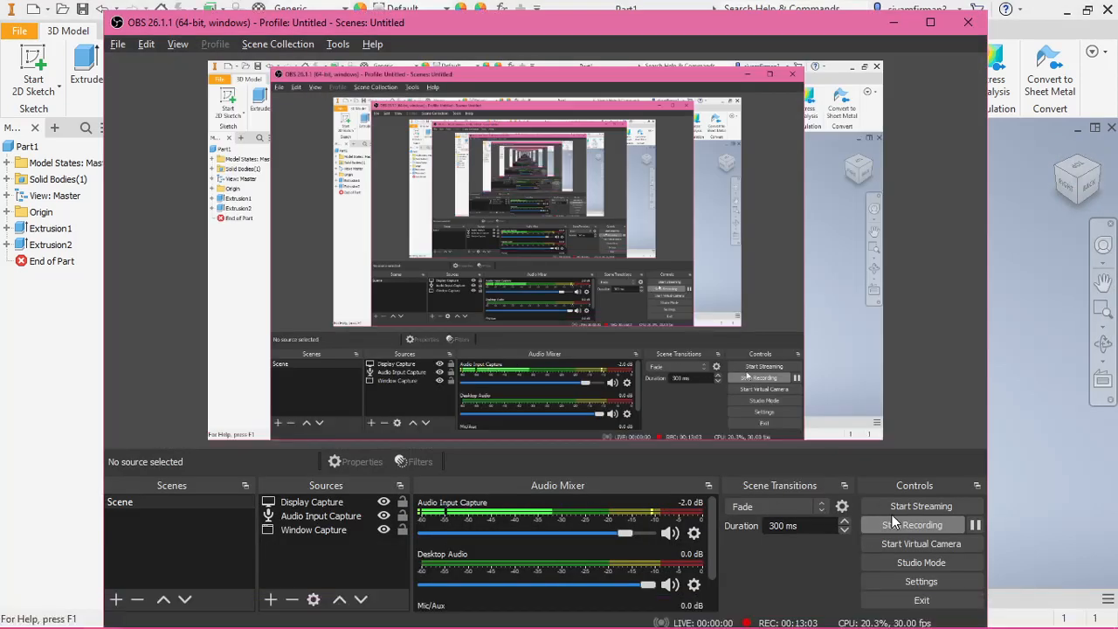